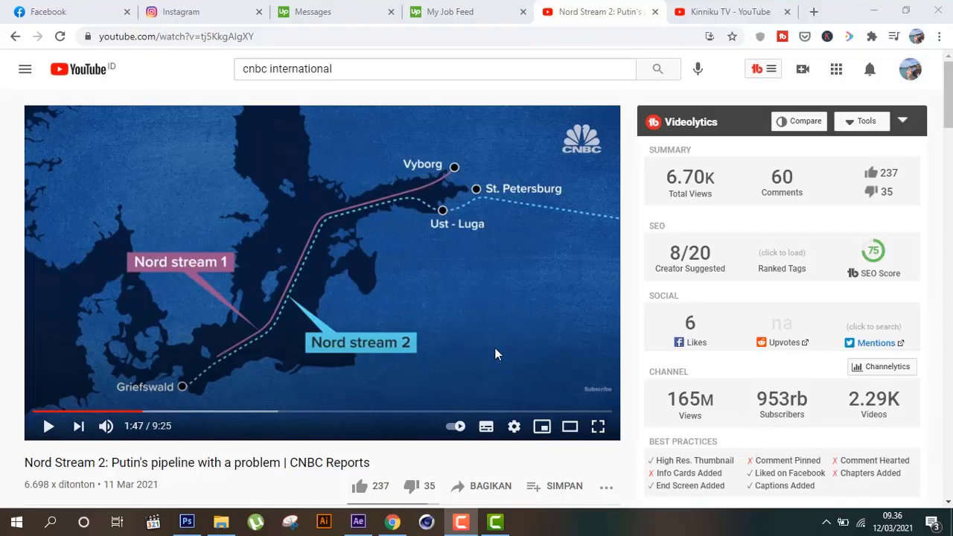
Play the CNBC Nord Stream 2 YouTube video to 1:55, pause it, and switch to After Effects
scroll(497, 355, down, 3)
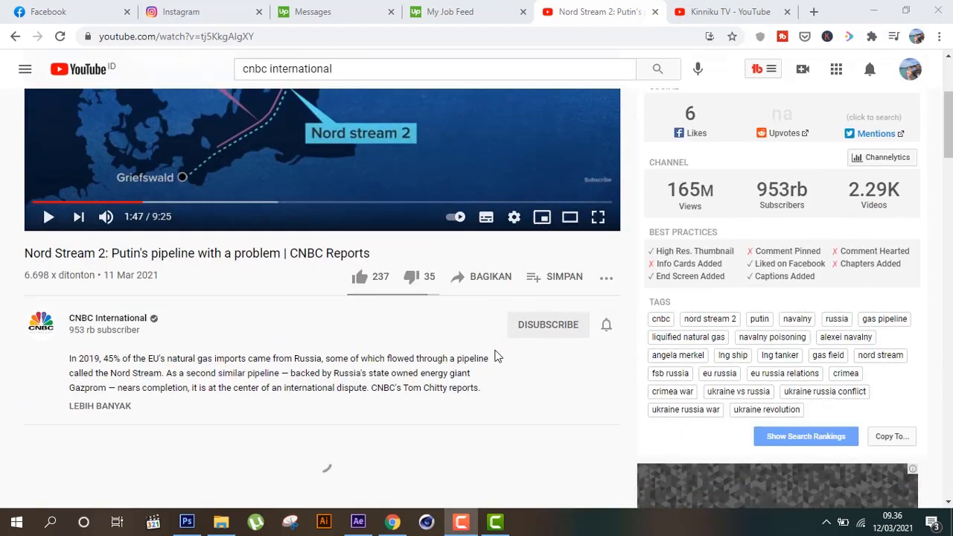
scroll(496, 355, up, 2)
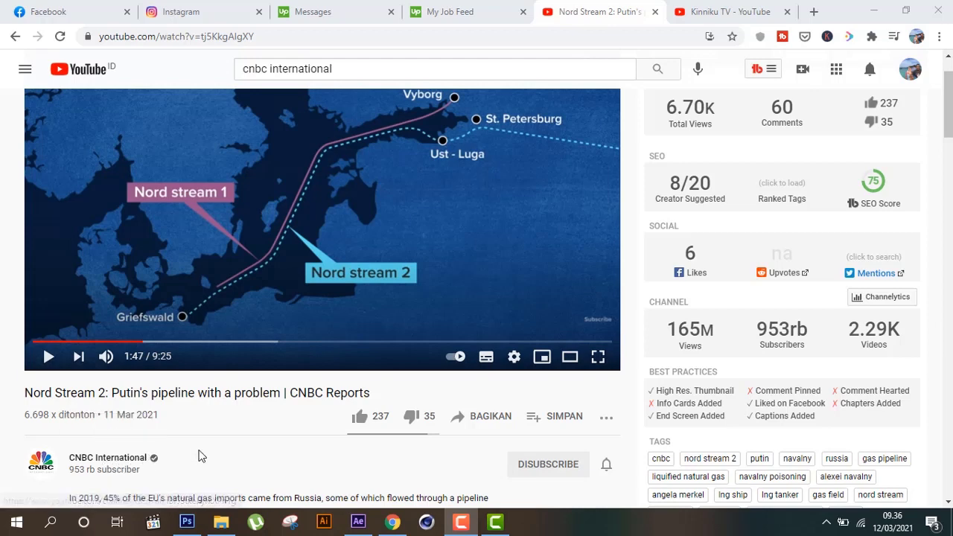
scroll(198, 456, up, 1)
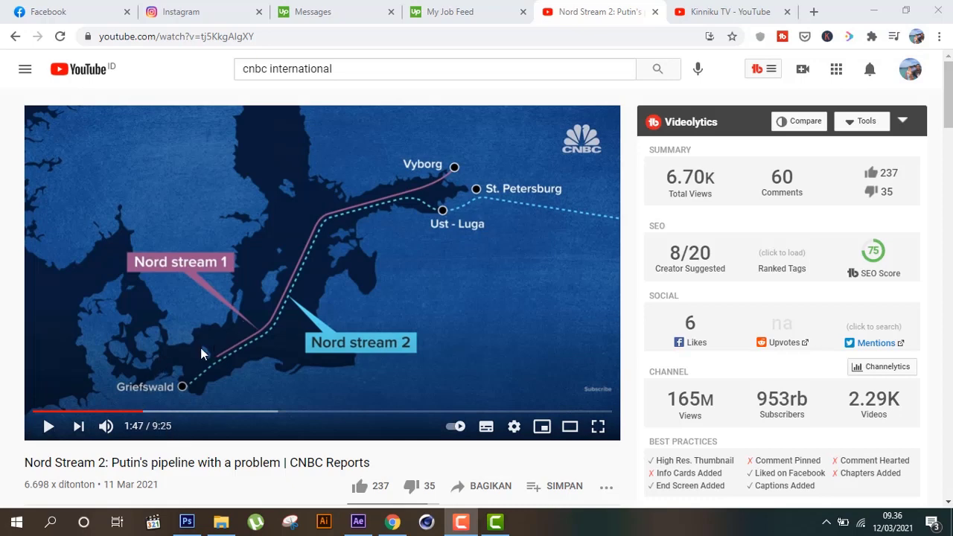
click(49, 426)
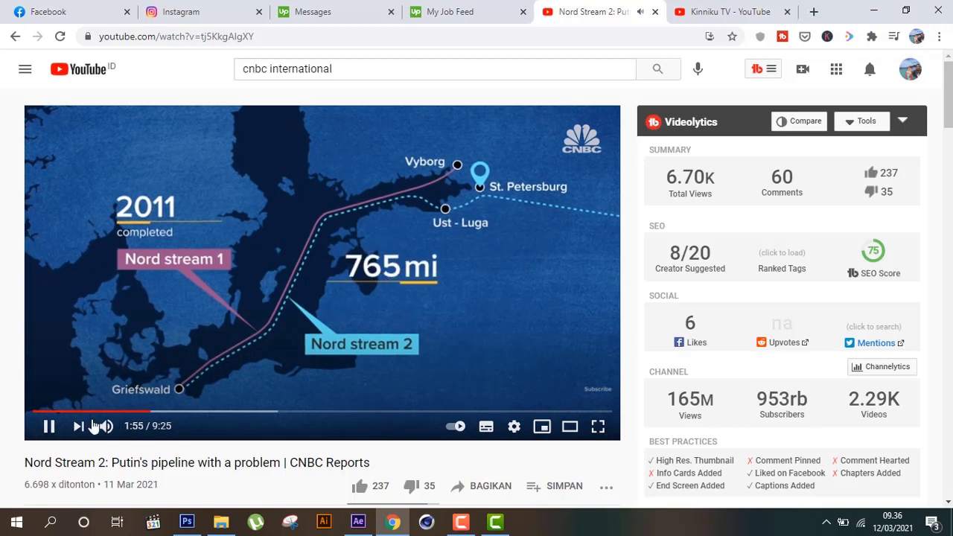
click(49, 426)
click(363, 528)
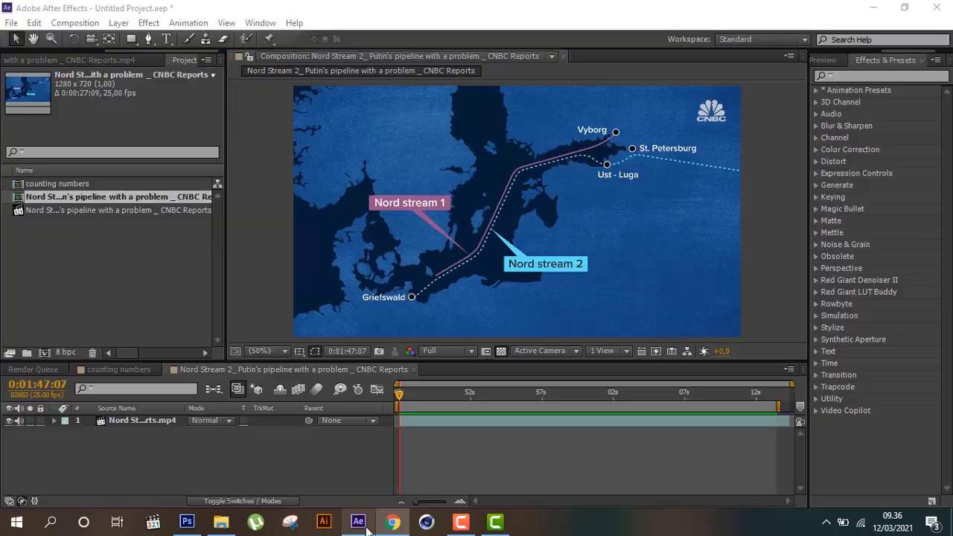
Run a RAM Preview of the Nord Stream composition
click(74, 22)
mouse_move(152, 192)
click(346, 193)
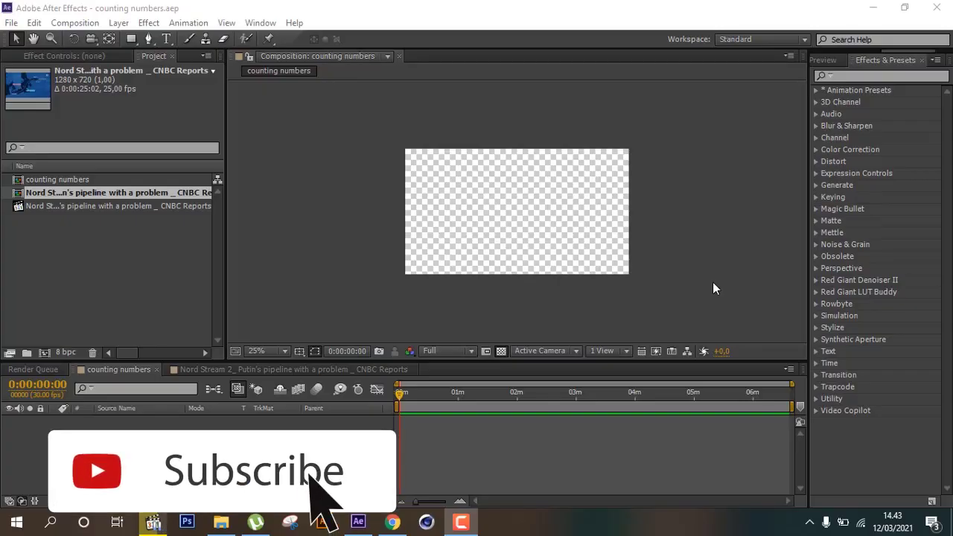
Start a new text layer in the composition with a black fill colour
click(166, 39)
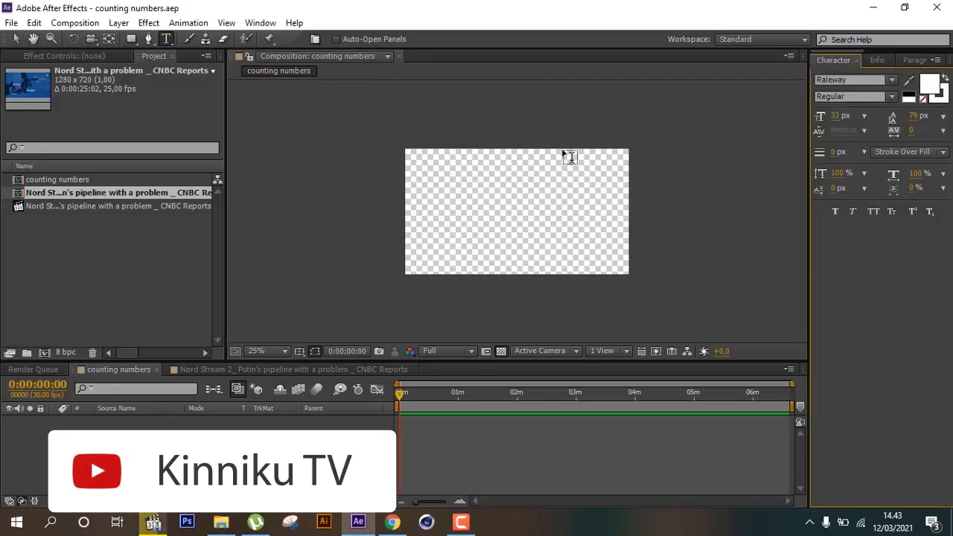
click(500, 214)
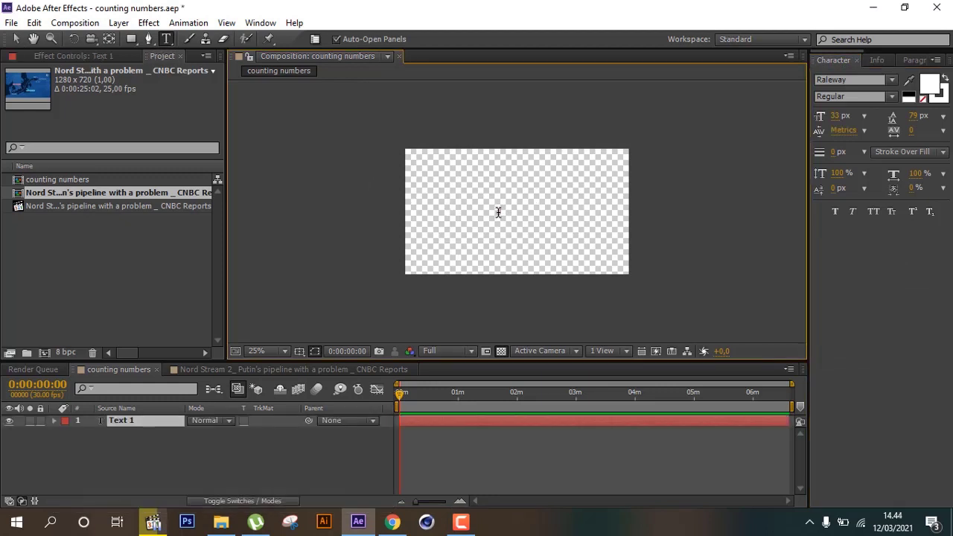
click(937, 90)
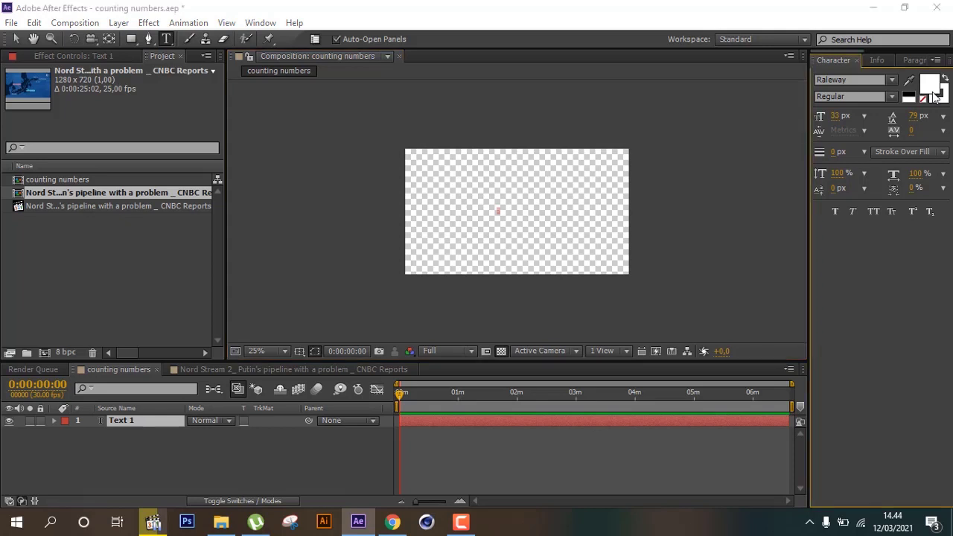
drag(157, 365, 102, 466)
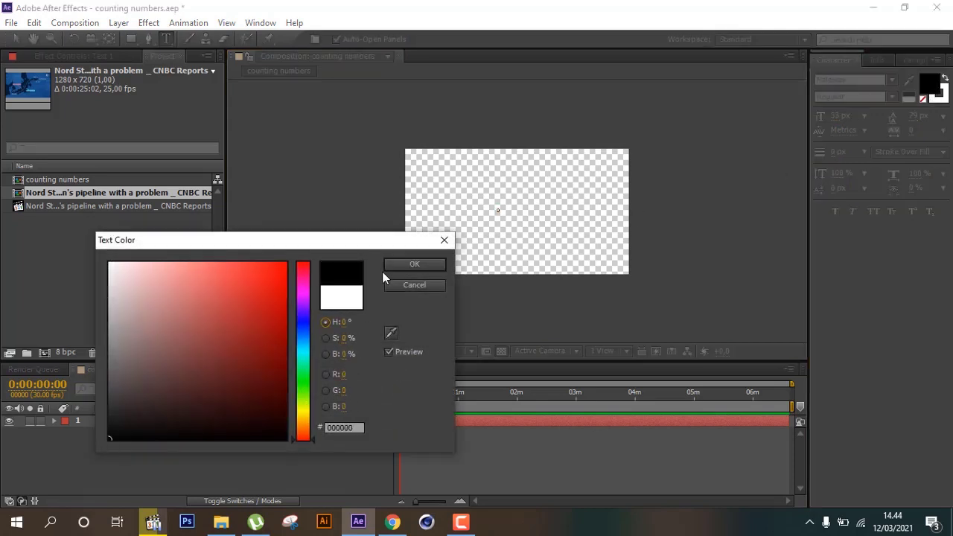
click(408, 264)
Set the text font to Helvetica LT Std at 120 px
click(854, 80)
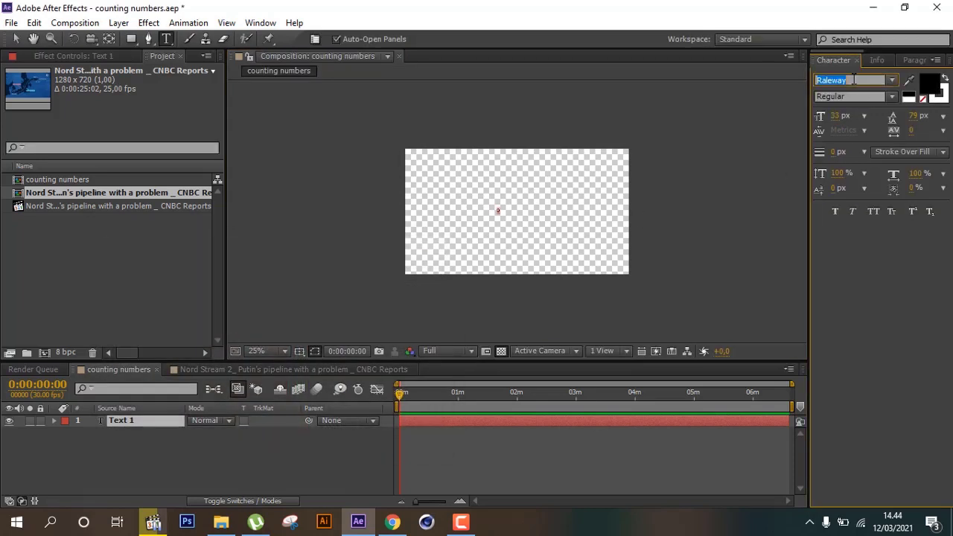
text(h)
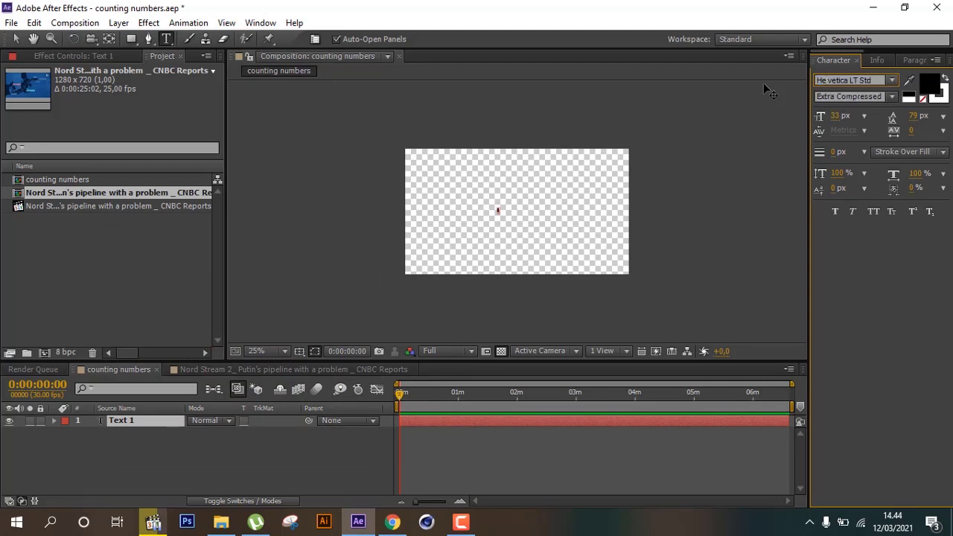
key(Return)
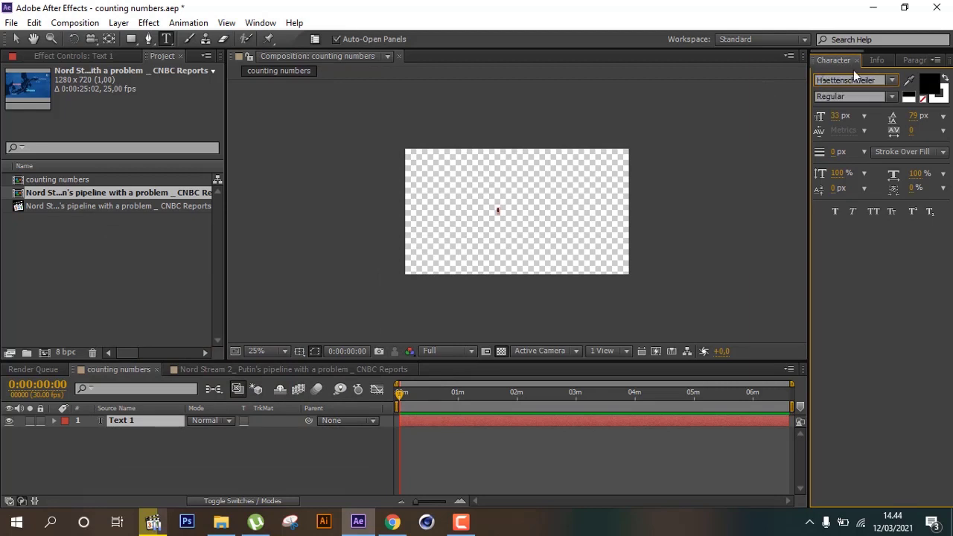
click(893, 80)
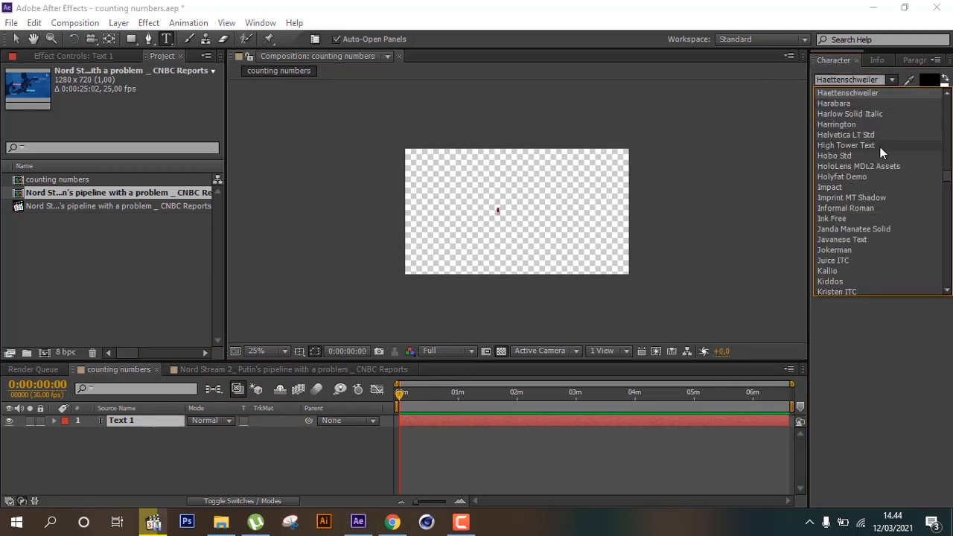
scroll(877, 153, up, 2)
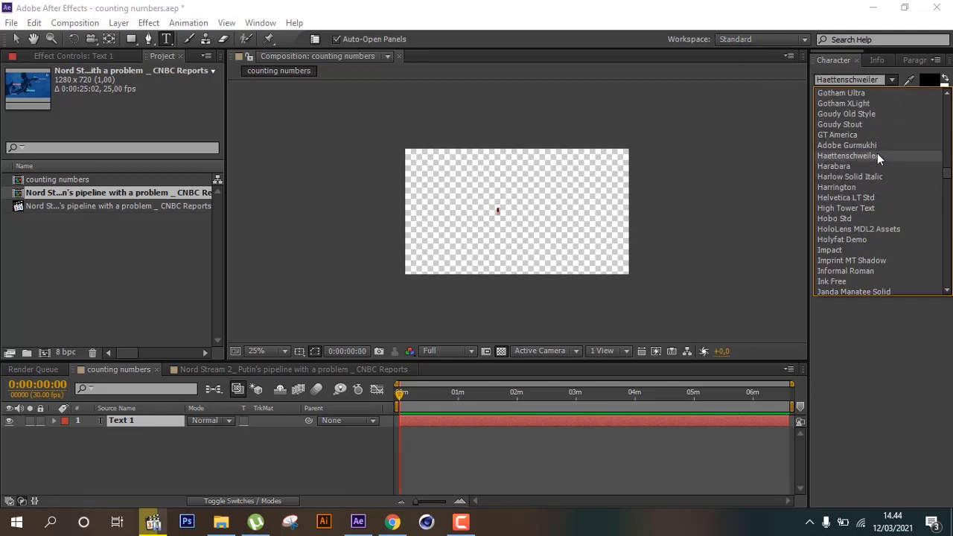
click(862, 201)
click(892, 96)
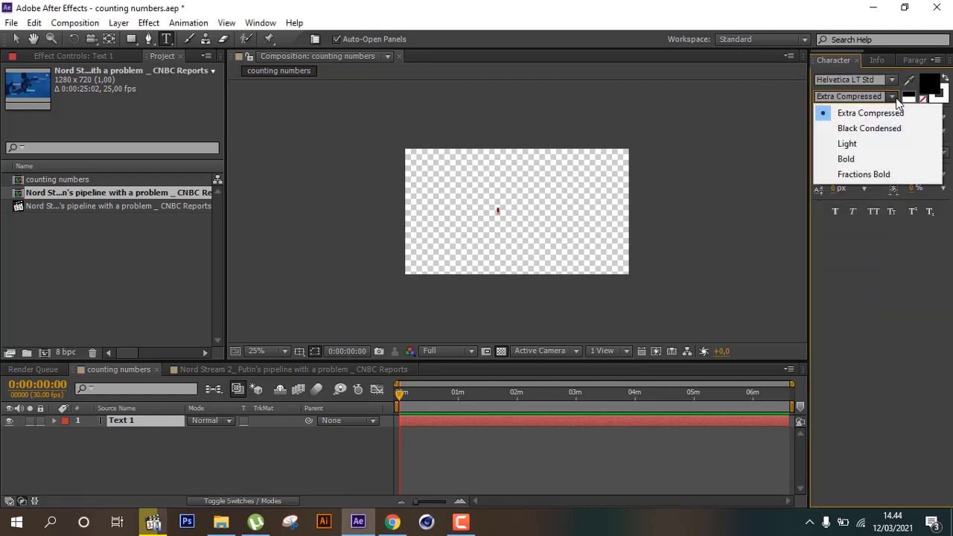
click(875, 130)
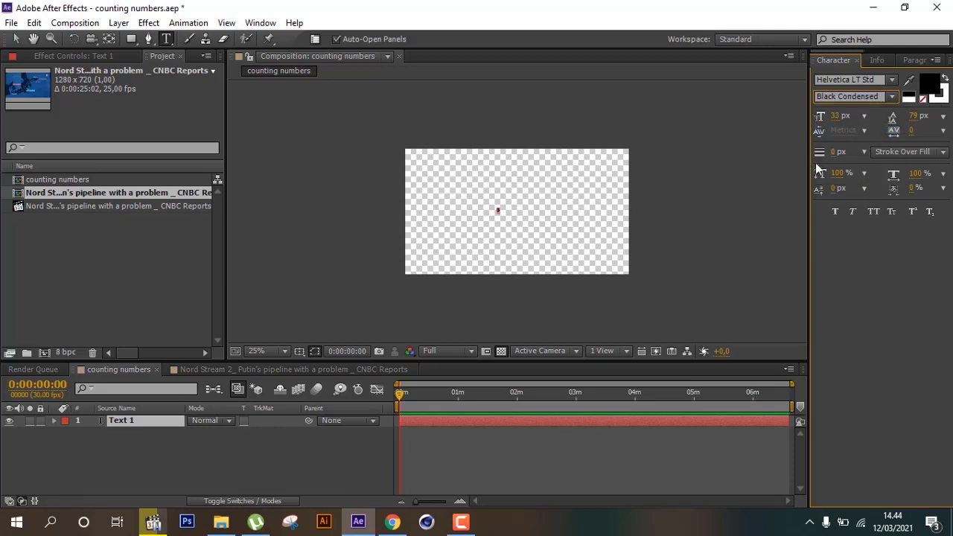
drag(839, 121, 849, 119)
text(120)
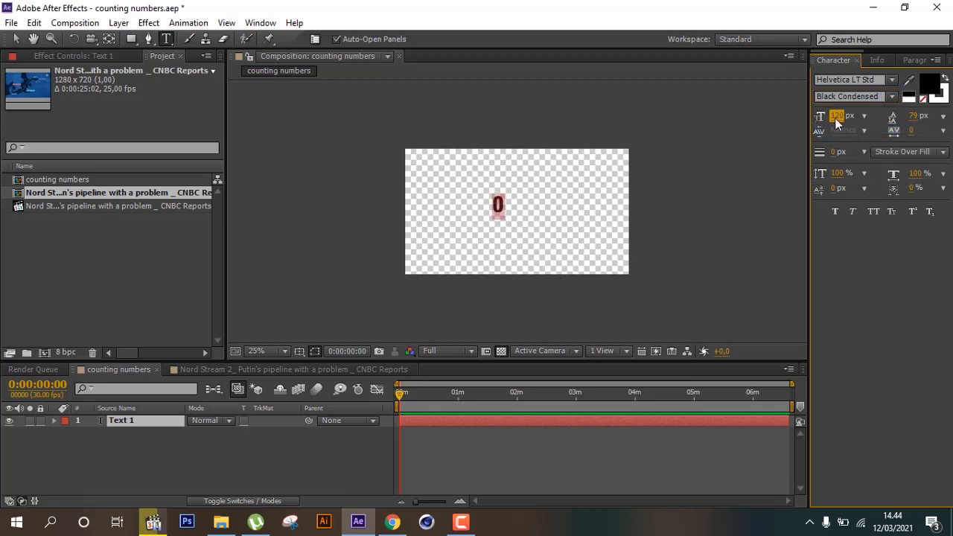
click(15, 39)
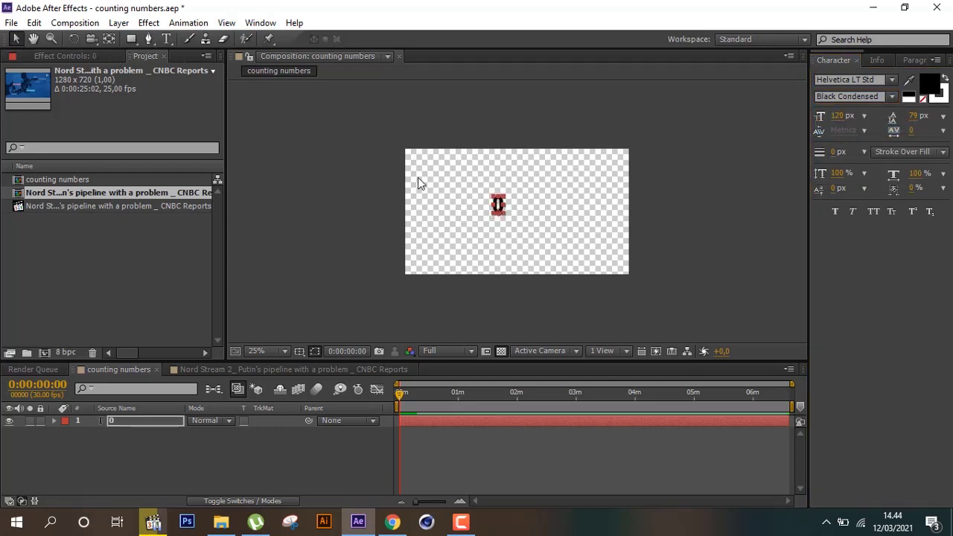
Change the font style to Extra Compressed and move the 0 slightly right of centre
click(511, 223)
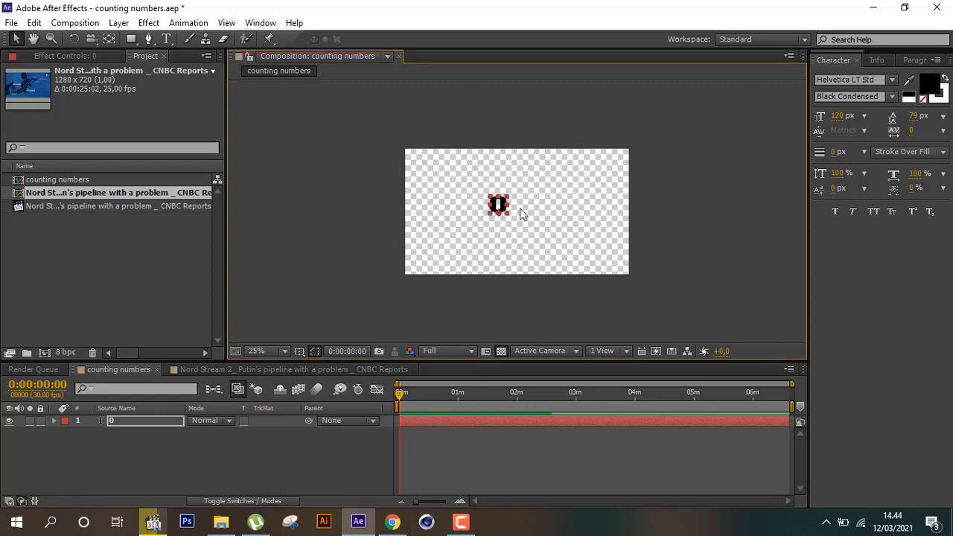
click(884, 80)
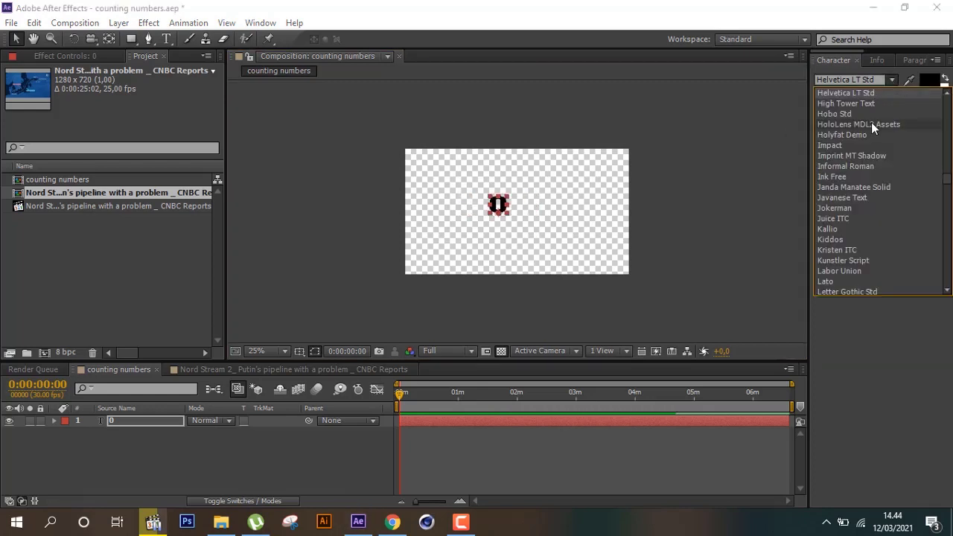
scroll(871, 117, up, 2)
click(849, 154)
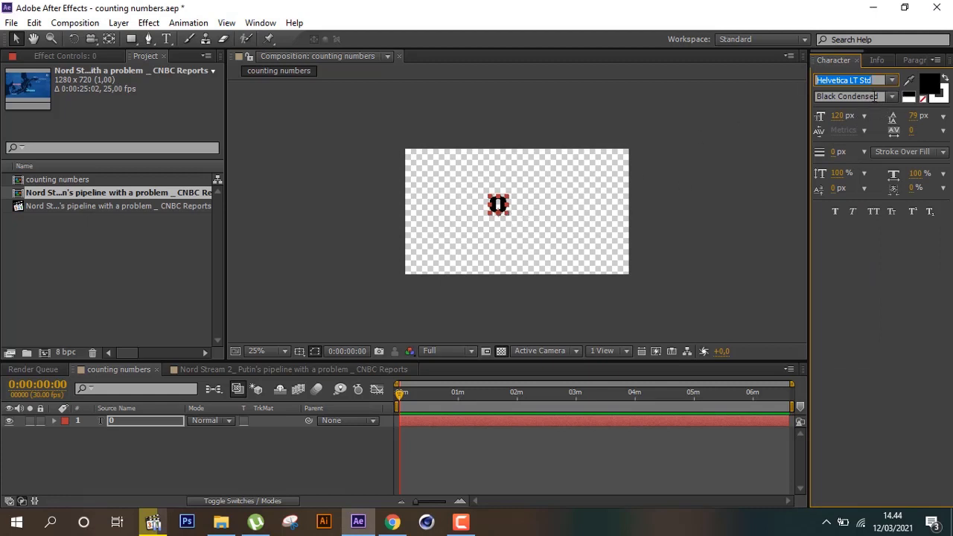
click(890, 96)
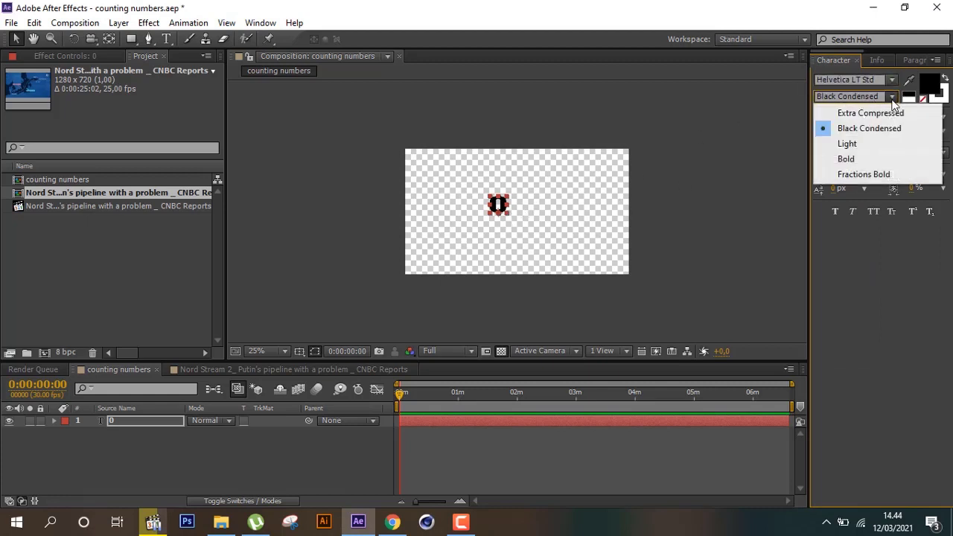
click(867, 112)
click(568, 198)
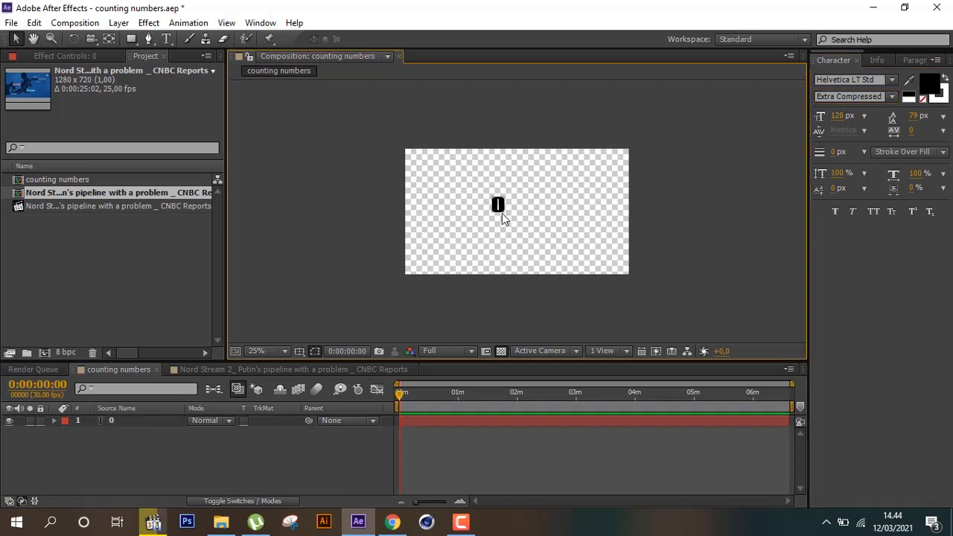
drag(501, 210, 526, 215)
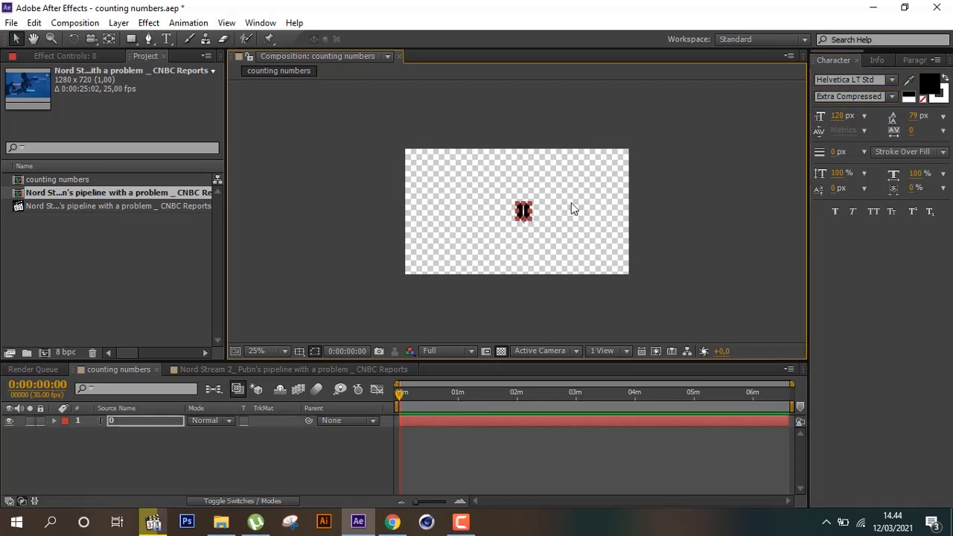
click(135, 422)
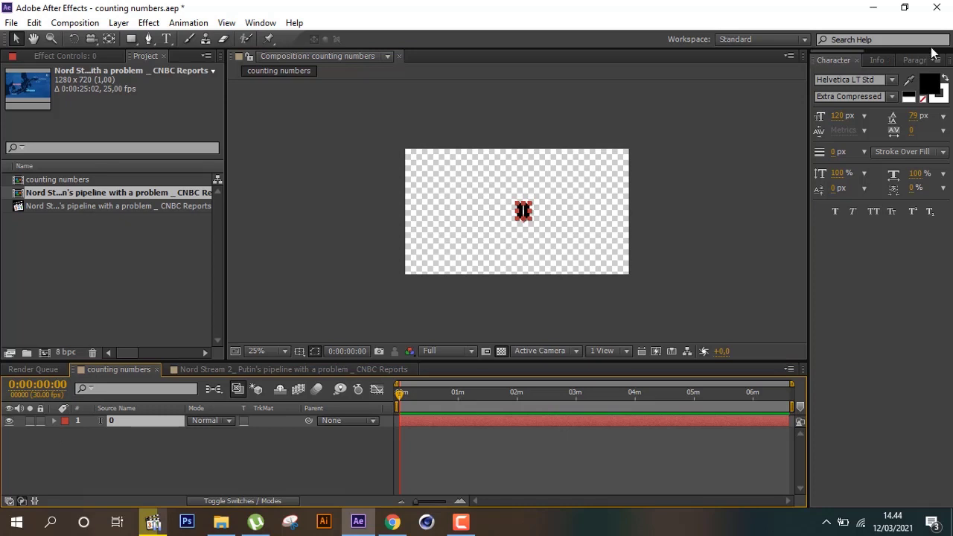
Search Effects & Presets for 'slider', apply Slider Control to the 0 layer, and expand its Text group
scroll(927, 59, down, 2)
click(912, 61)
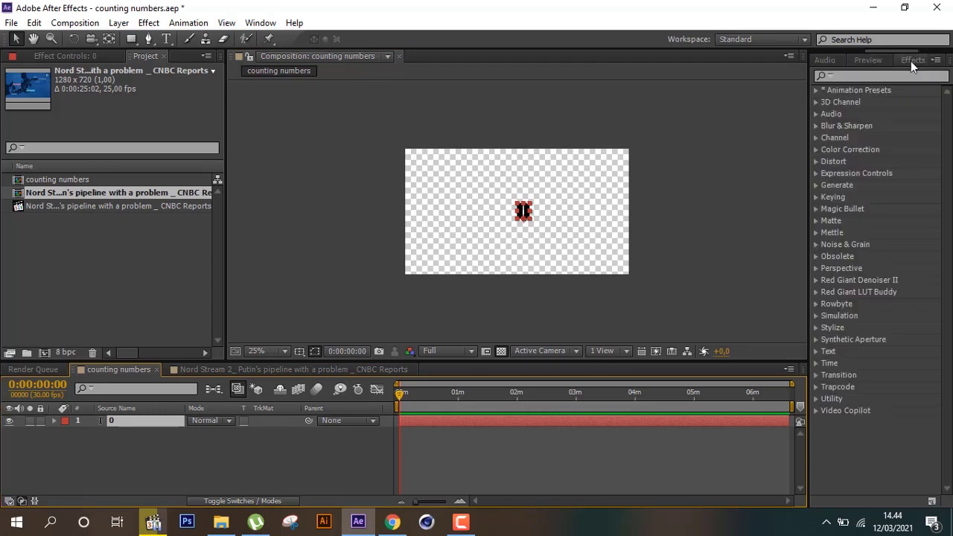
click(878, 77)
text(slider)
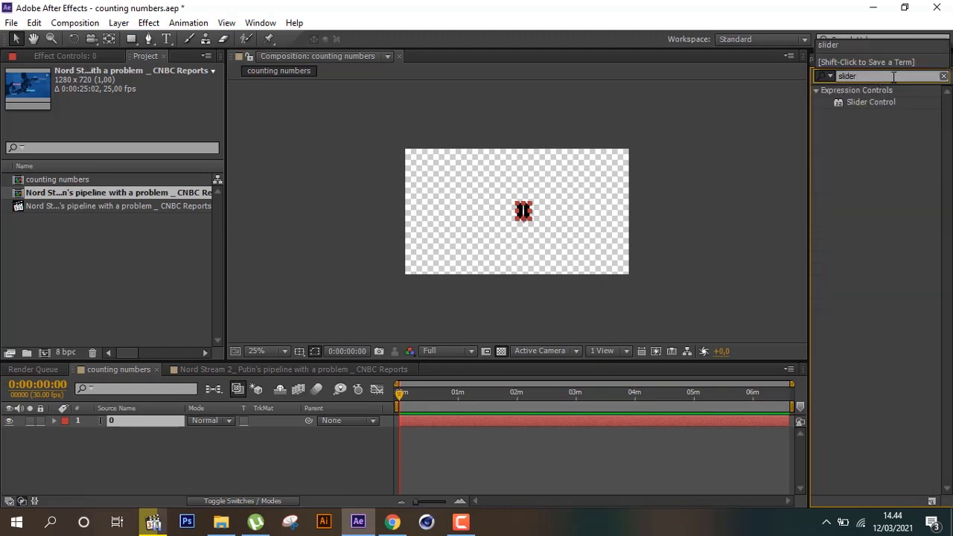
click(877, 103)
double_click(875, 102)
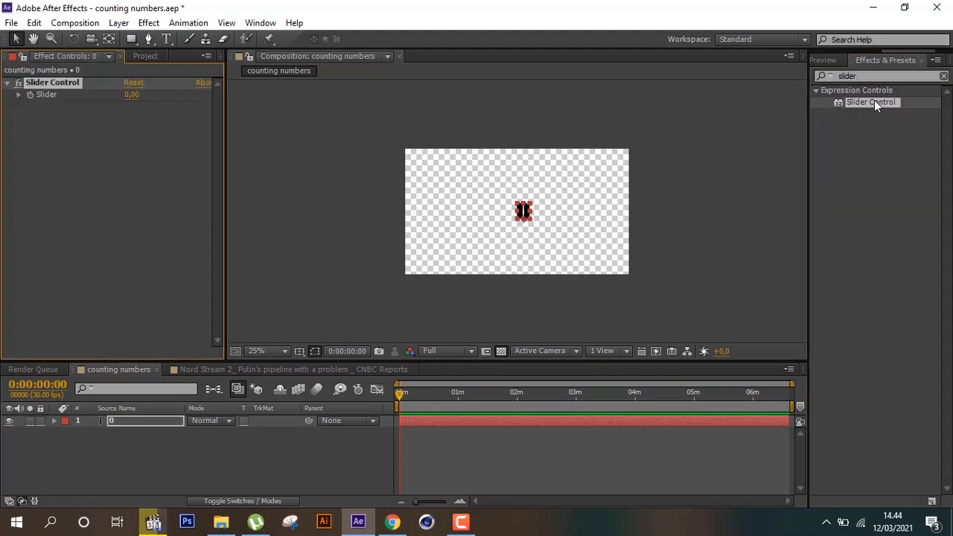
click(55, 422)
click(66, 432)
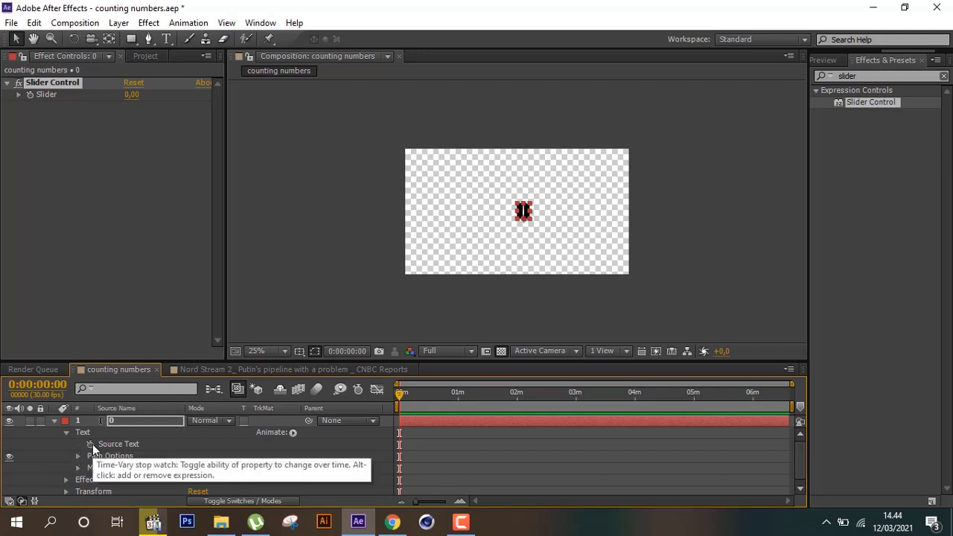
Pick-whip the Source Text expression to the Slider Control's Slider: effect("Slider Control")("Slider")
alt+click(90, 444)
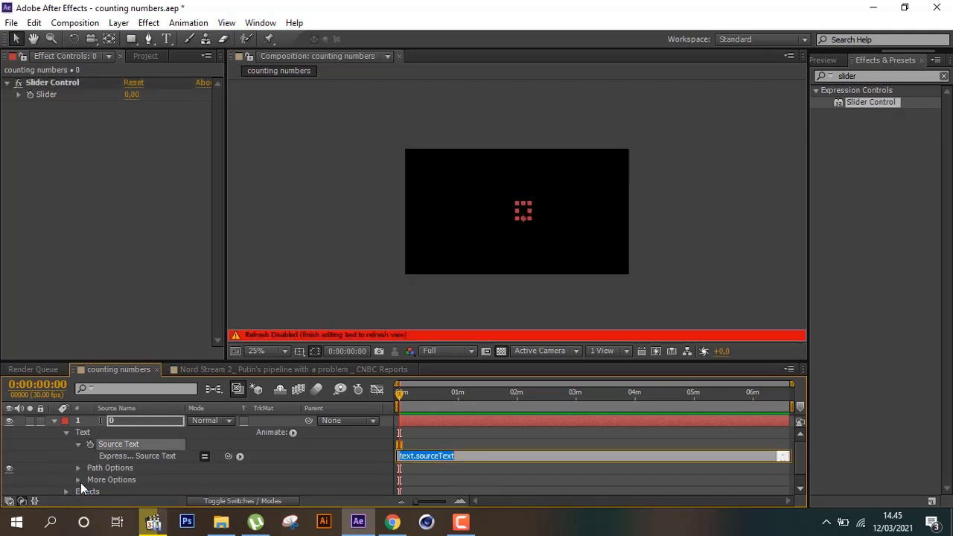
click(179, 468)
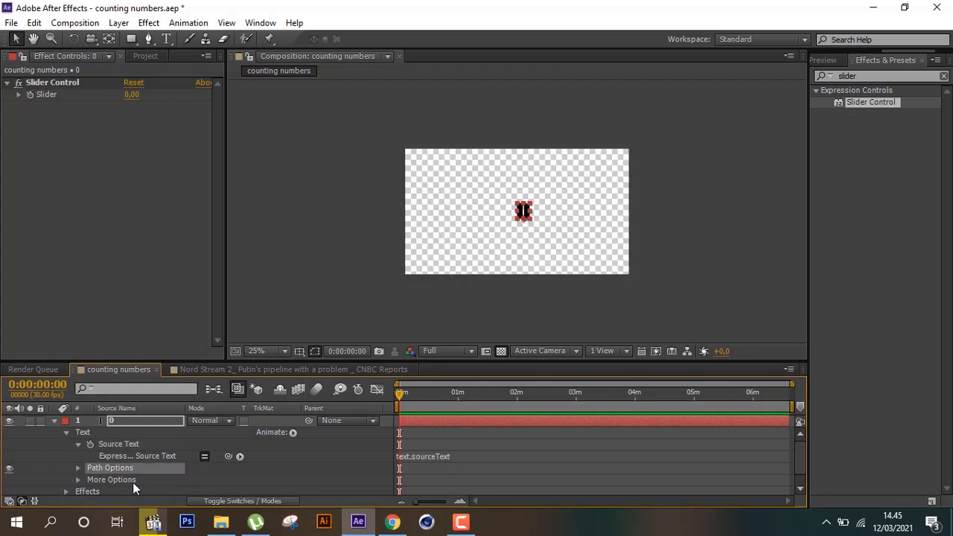
scroll(70, 490, down, 1)
click(69, 474)
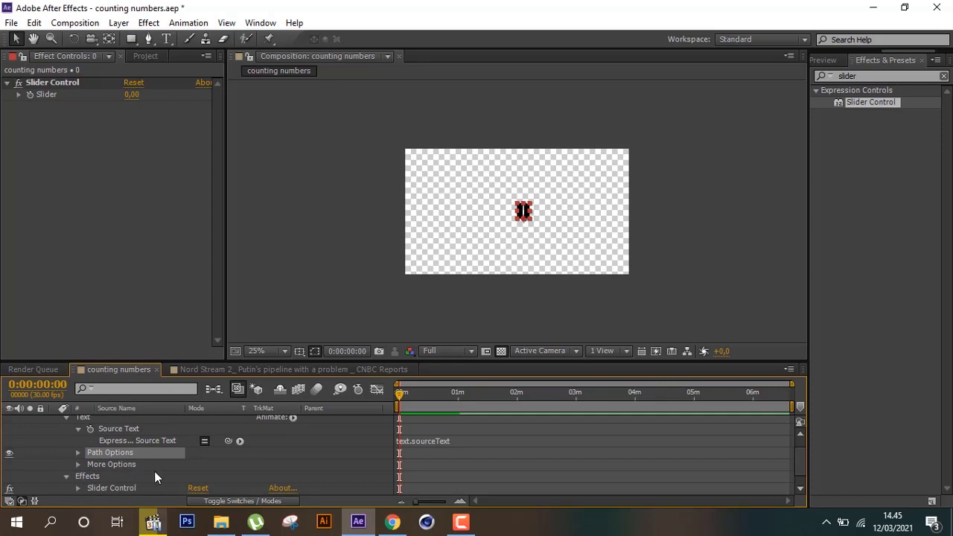
drag(227, 440, 141, 474)
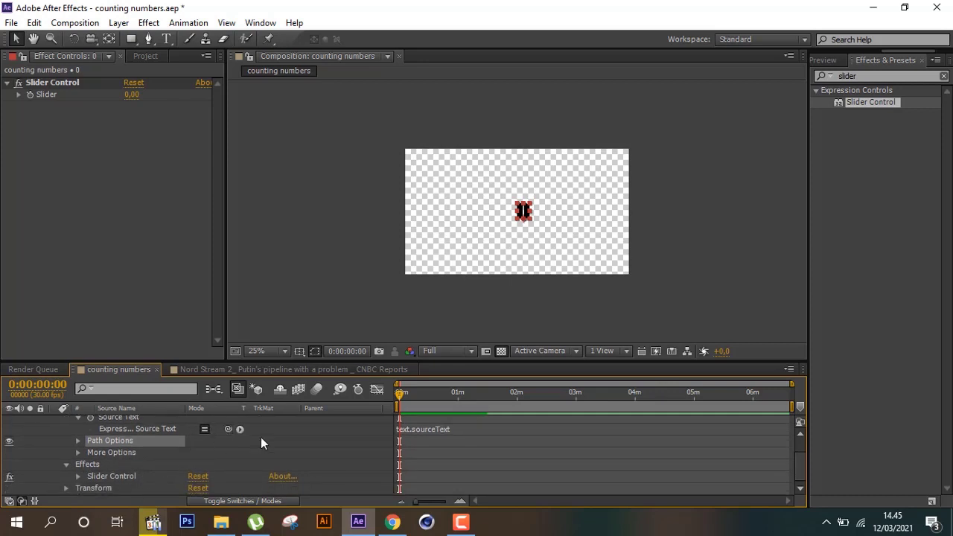
drag(228, 435, 85, 475)
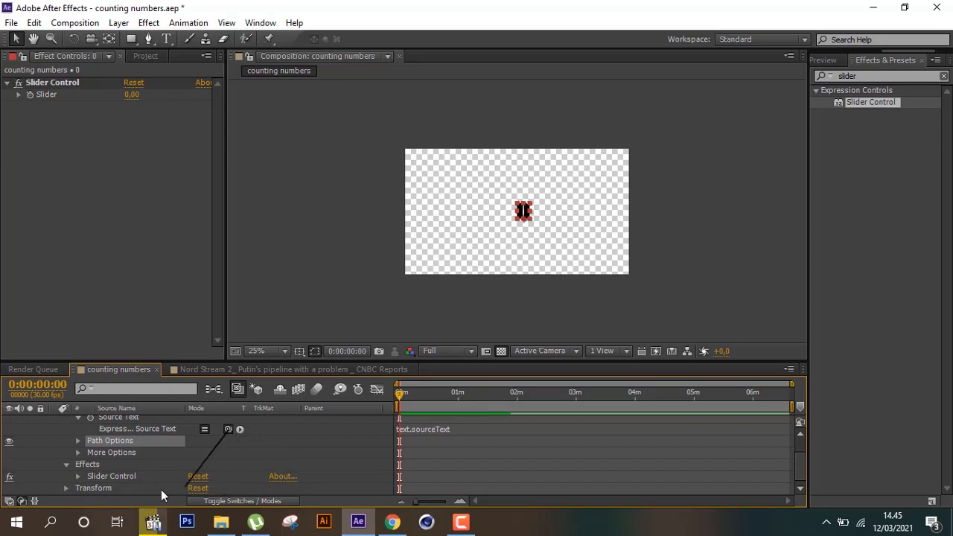
click(77, 476)
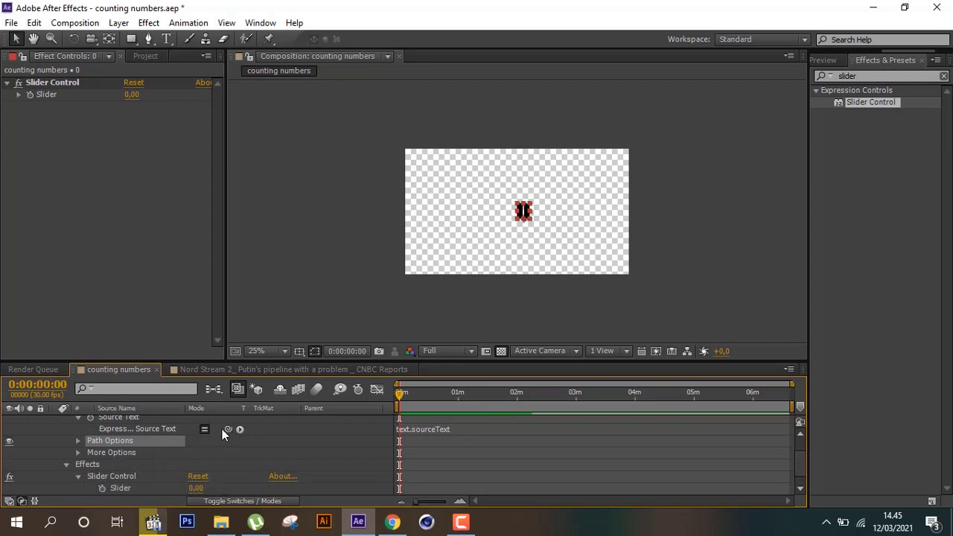
drag(228, 429, 128, 475)
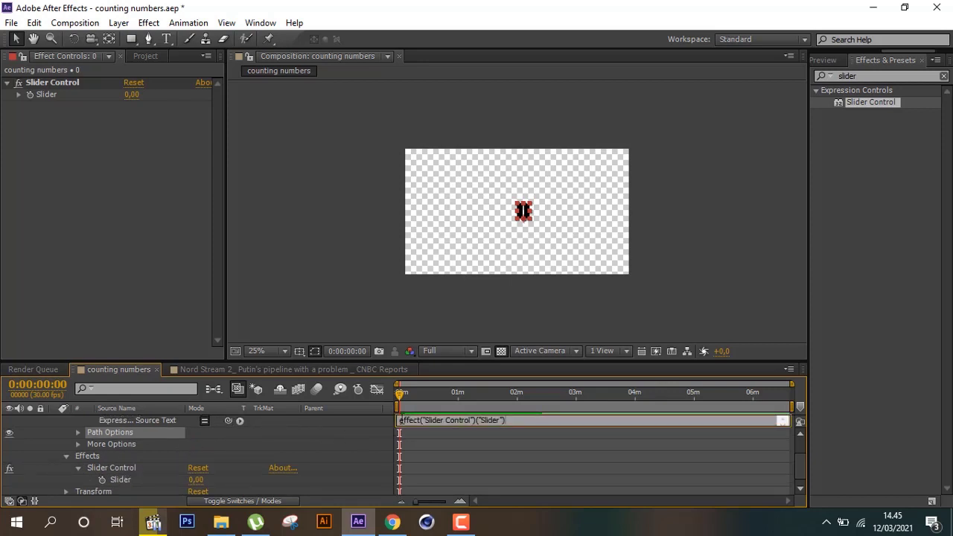
click(353, 441)
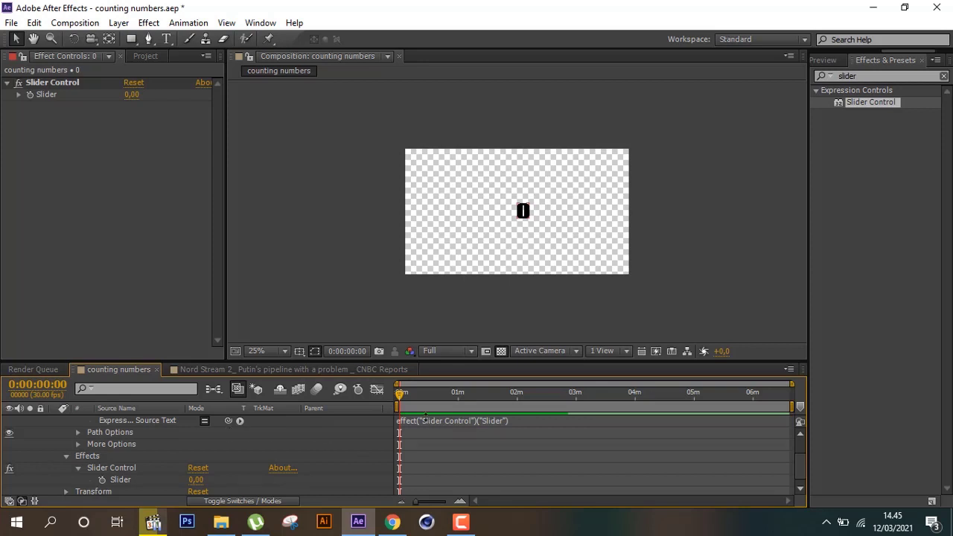
click(406, 421)
click(399, 421)
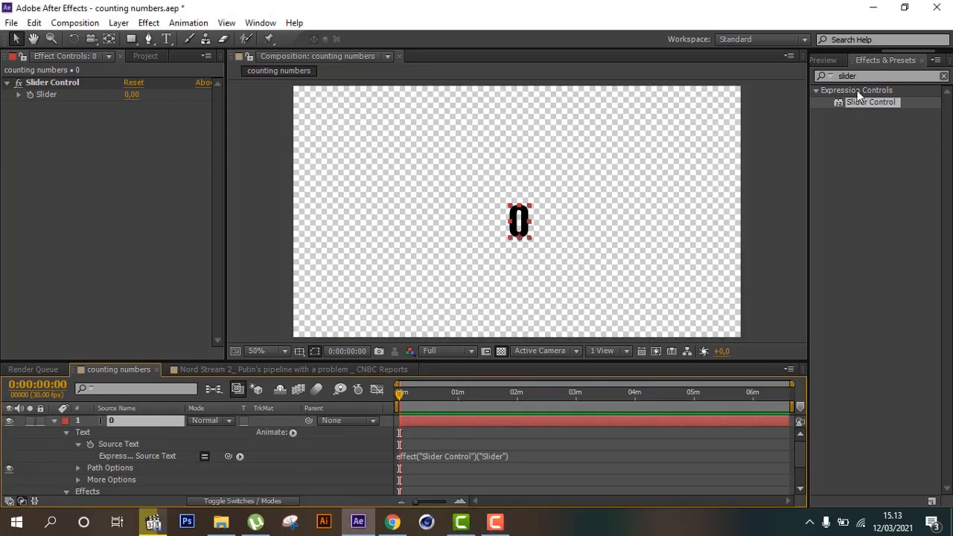
Make the 0 text fill white (FFFFFF) and show the composition on a black background
click(943, 76)
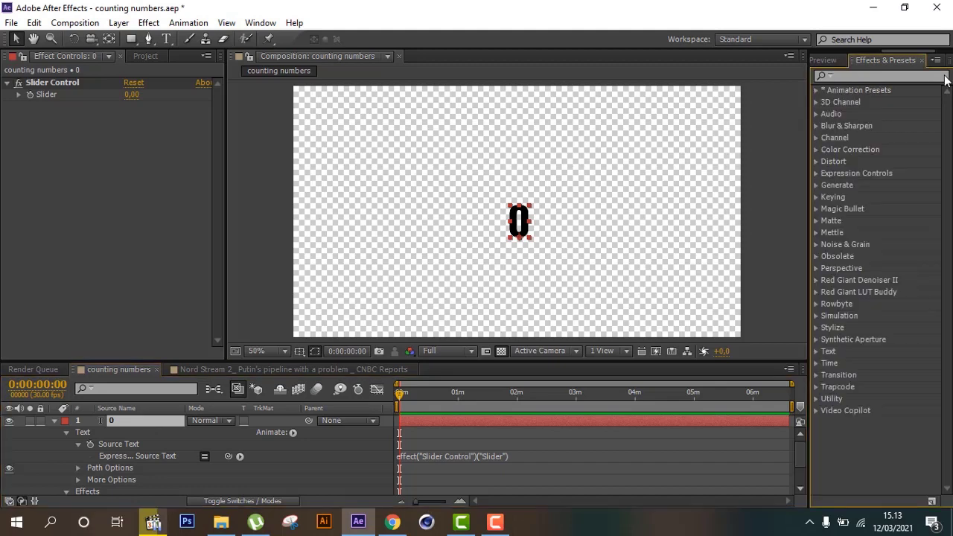
drag(830, 60, 686, 65)
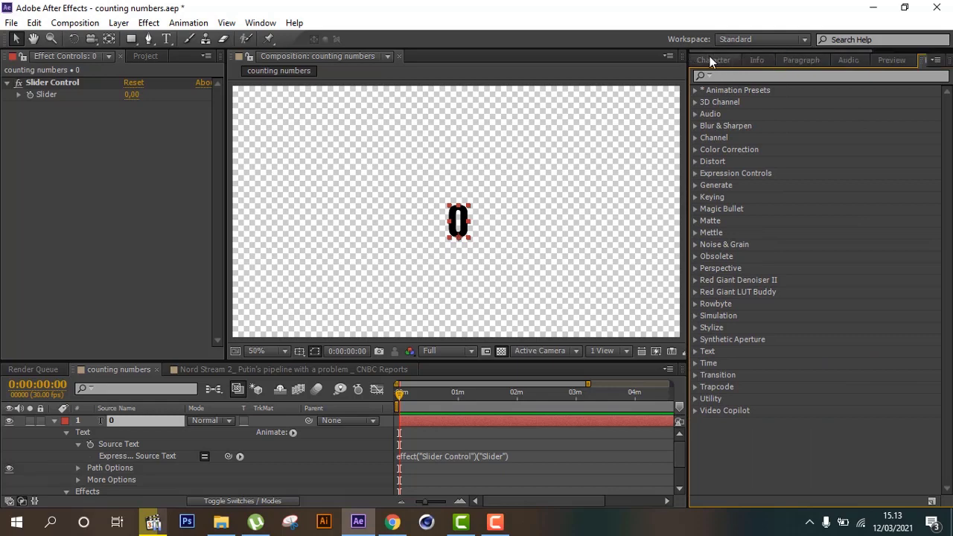
click(711, 60)
click(807, 86)
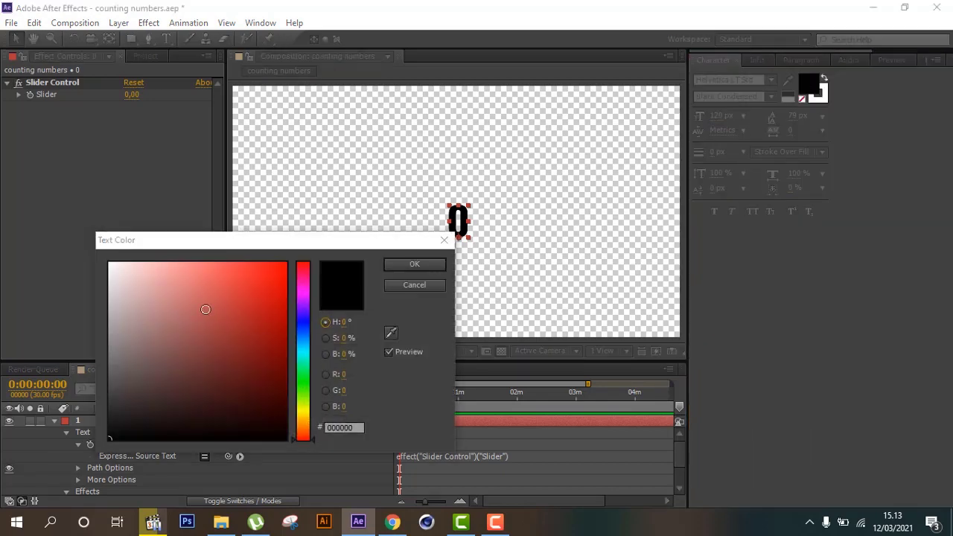
drag(204, 310, 95, 250)
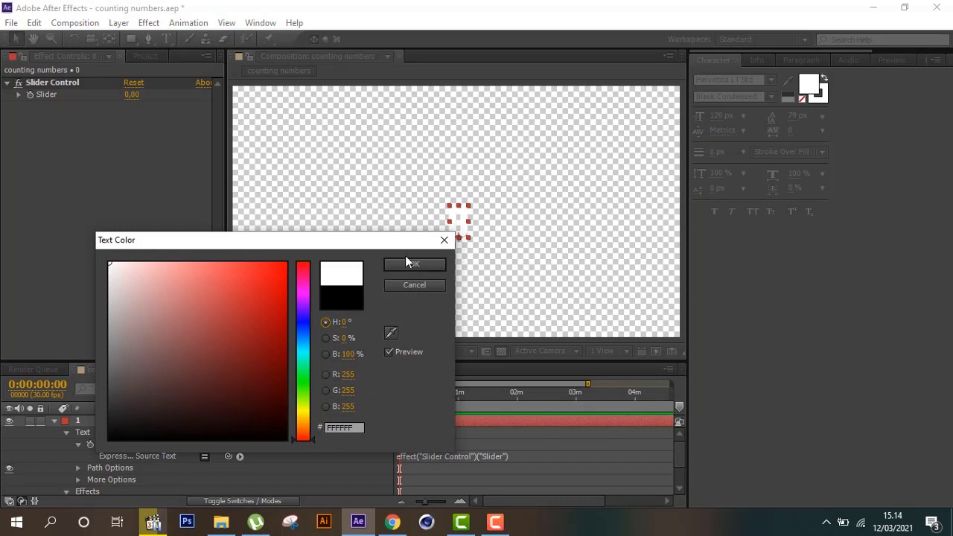
click(406, 264)
click(504, 351)
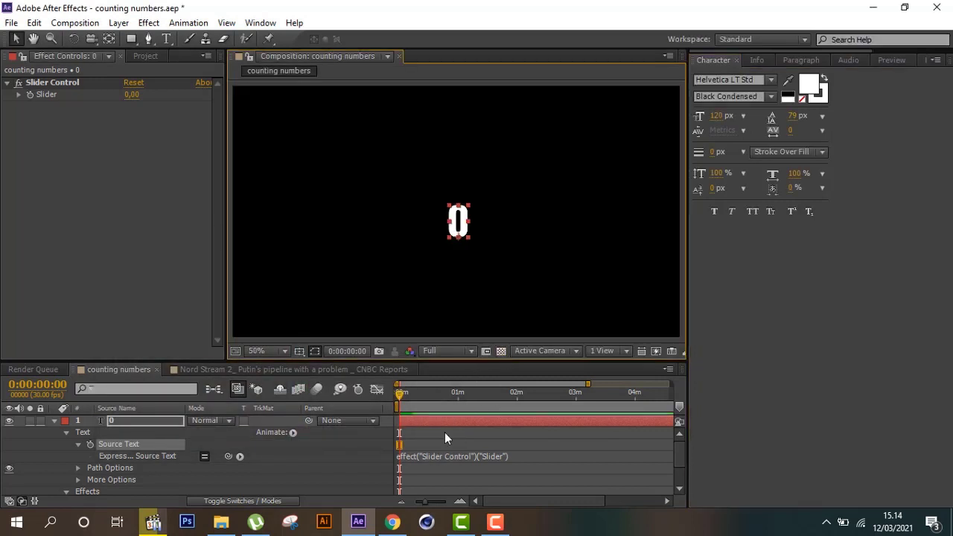
click(397, 455)
Wrap the Source Text expression in Math.round() and raise the slider to test whole-number counting
click(400, 456)
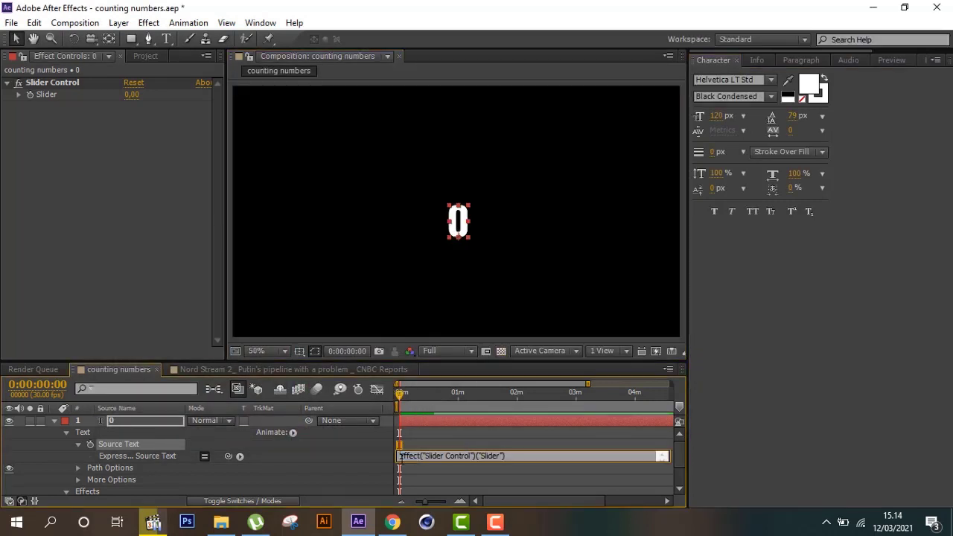
text(Mta)
key(BackSpace)
key(BackSpace)
text(ath.)
text(round()
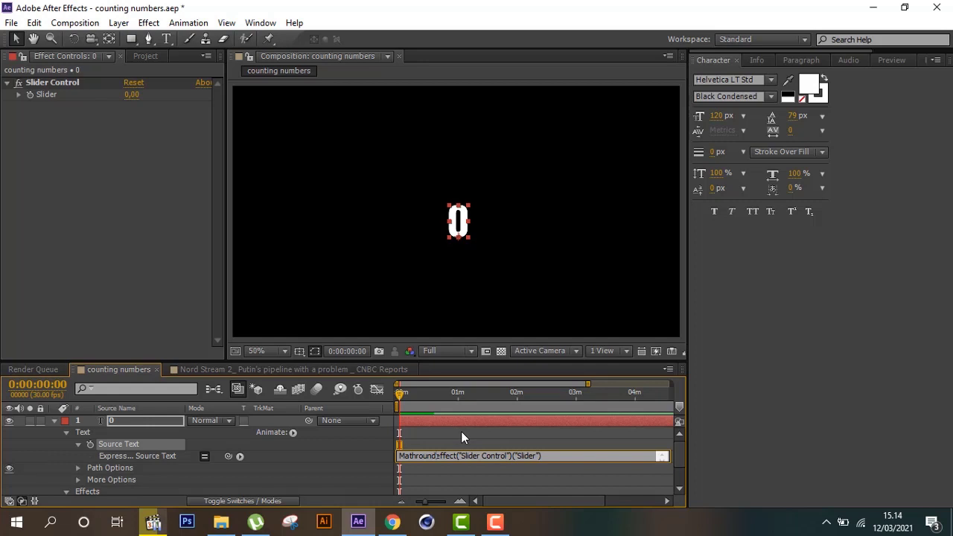
text(()
text(.)
text())
click(336, 456)
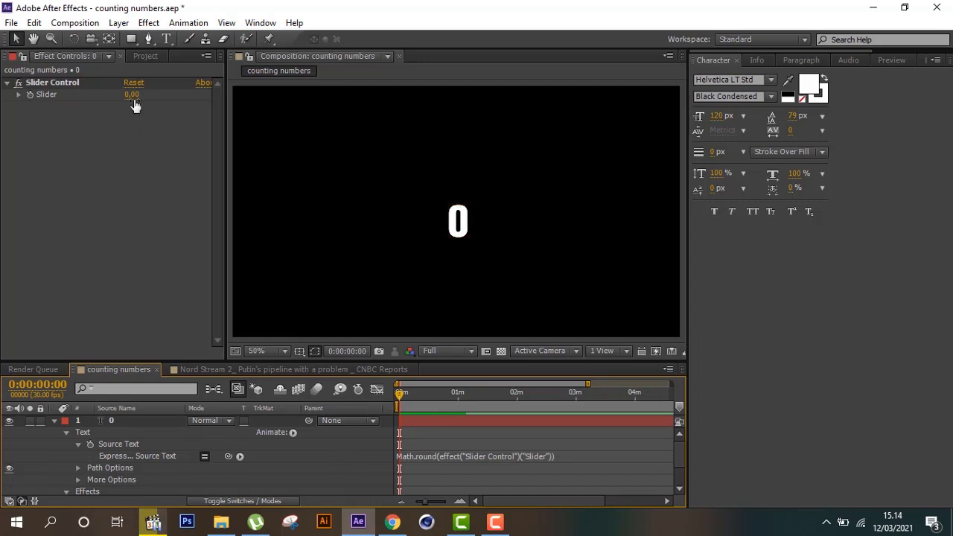
mouse_move(134, 102)
mouse_down()
mouse_move(168, 89)
mouse_move(149, 94)
mouse_up()
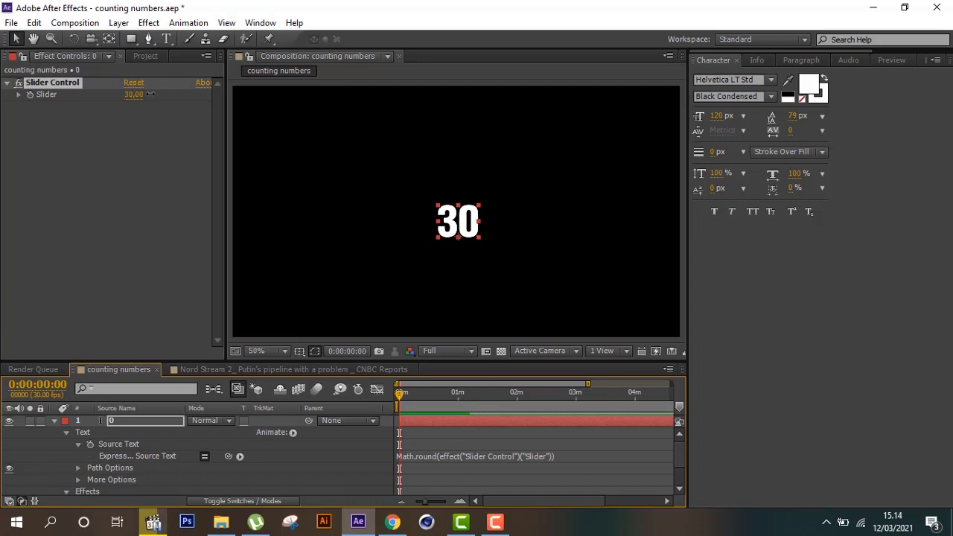
mouse_move(134, 95)
mouse_down()
mouse_move(159, 94)
mouse_move(141, 95)
mouse_up()
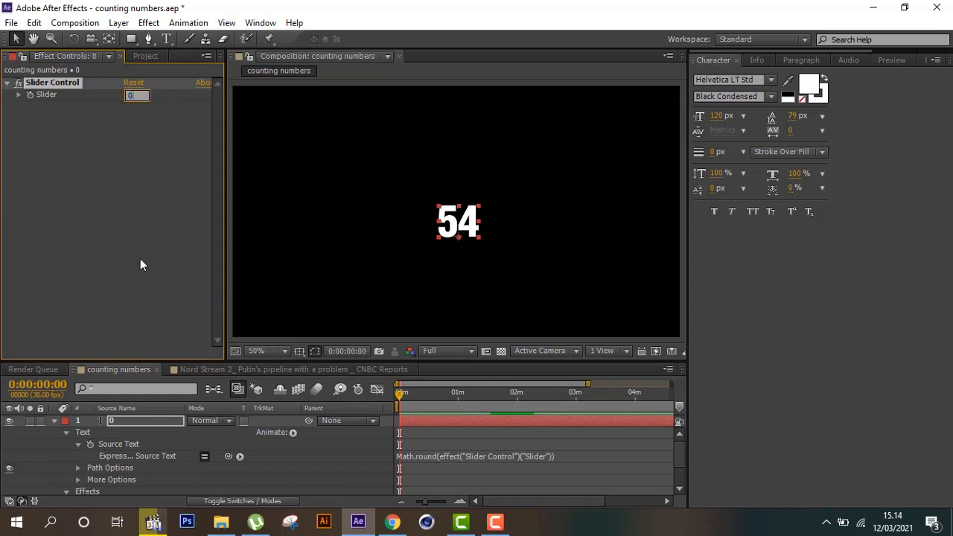
click(126, 282)
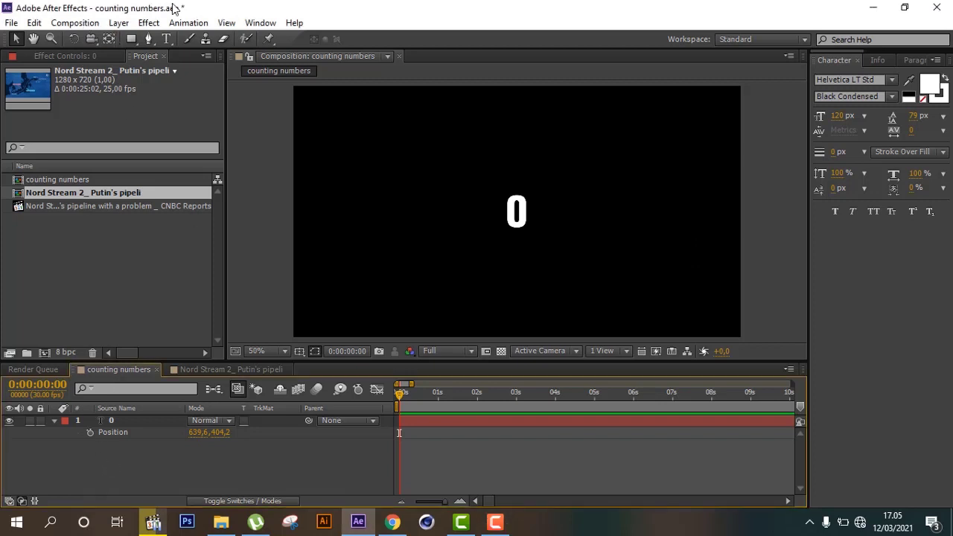
Add a full-frame red rectangle shape layer and set the composition duration to 0:00:10:00
double_click(131, 38)
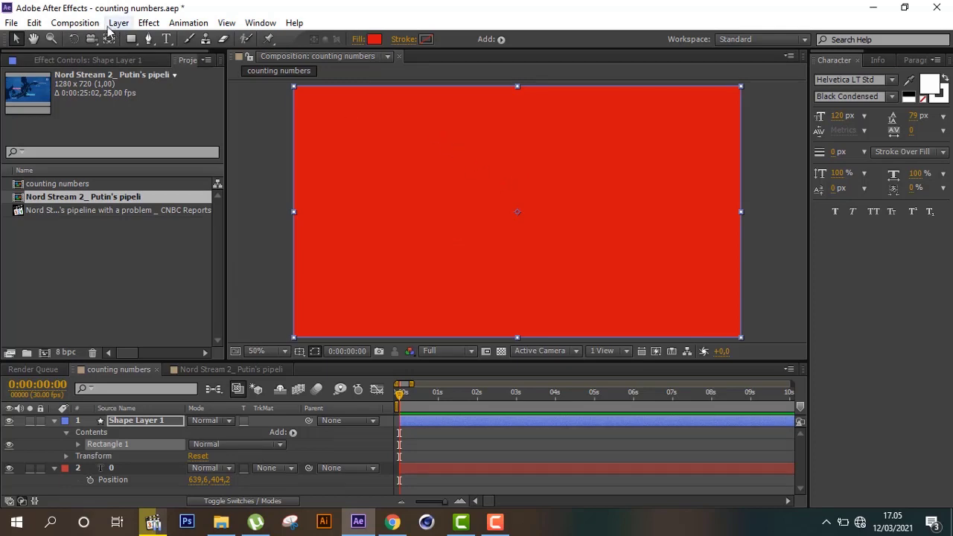
click(75, 22)
click(112, 59)
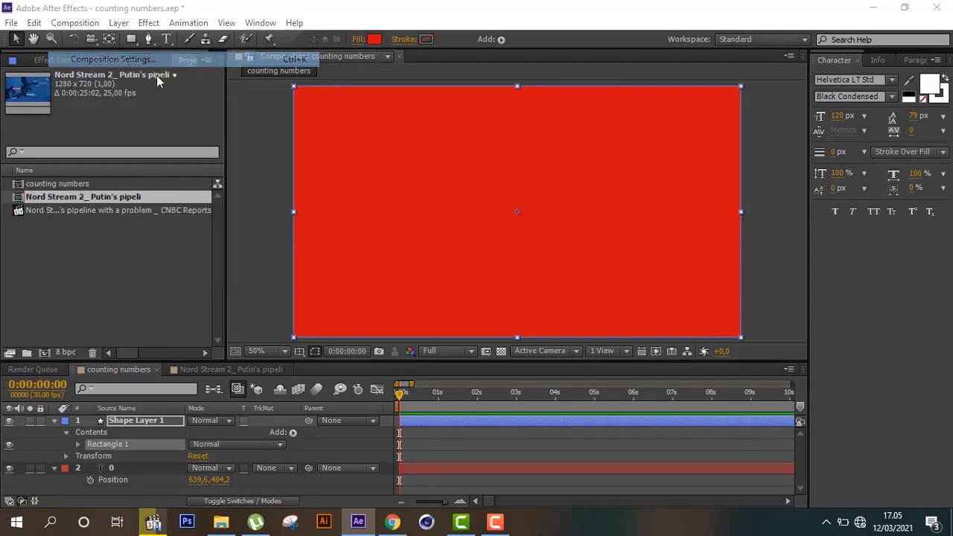
click(316, 402)
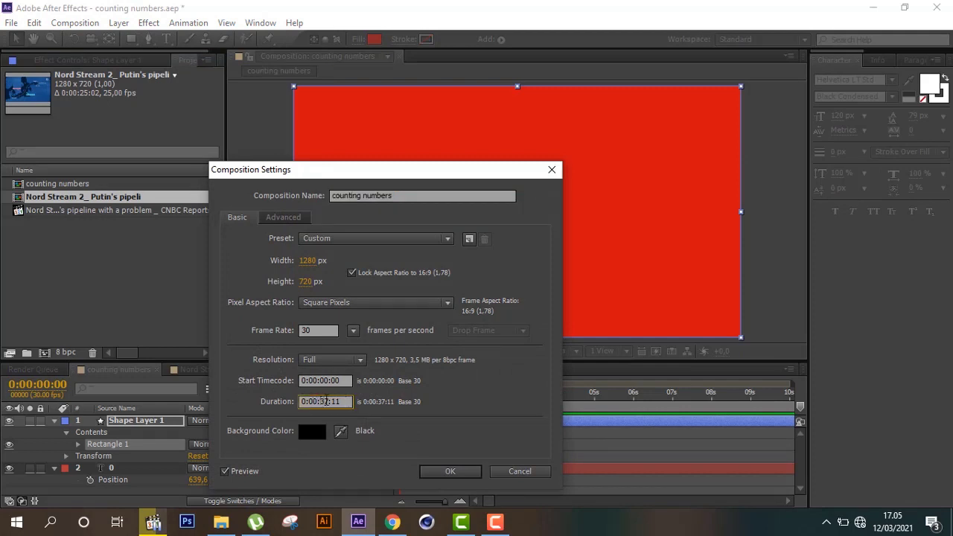
drag(320, 402, 331, 403)
text(10)
drag(343, 402, 332, 403)
text(00)
click(476, 471)
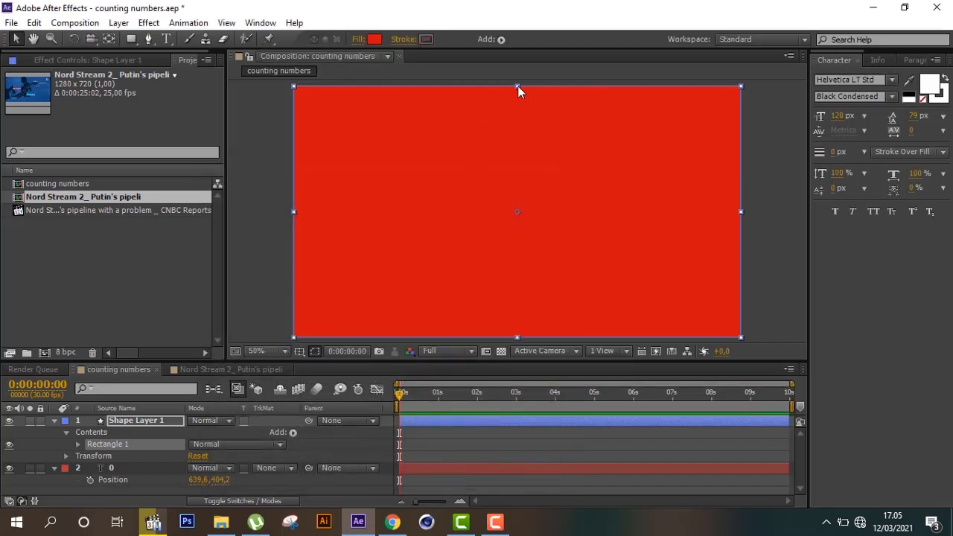
Squash the red rectangle into a thin horizontal strip and set it as the 0 layer's Alpha Matte
drag(517, 87, 513, 196)
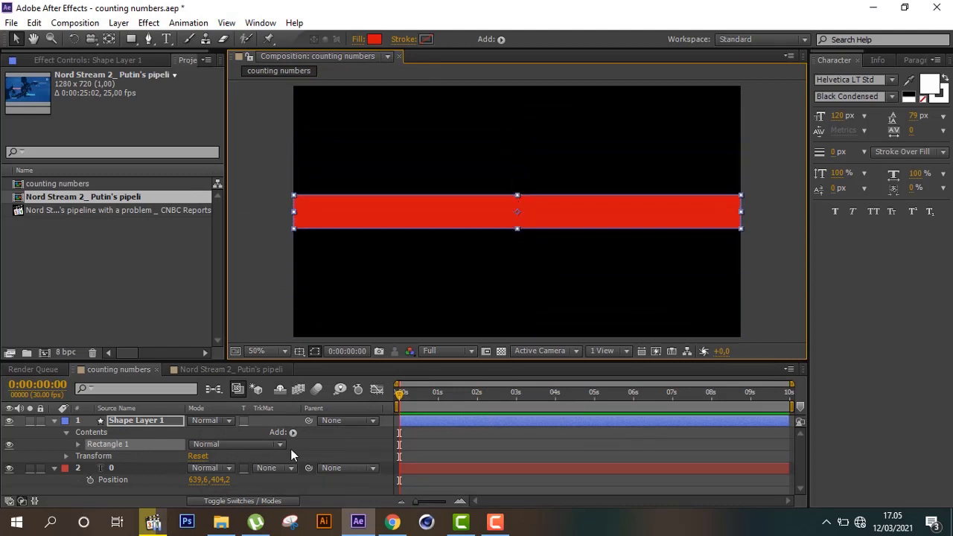
click(309, 460)
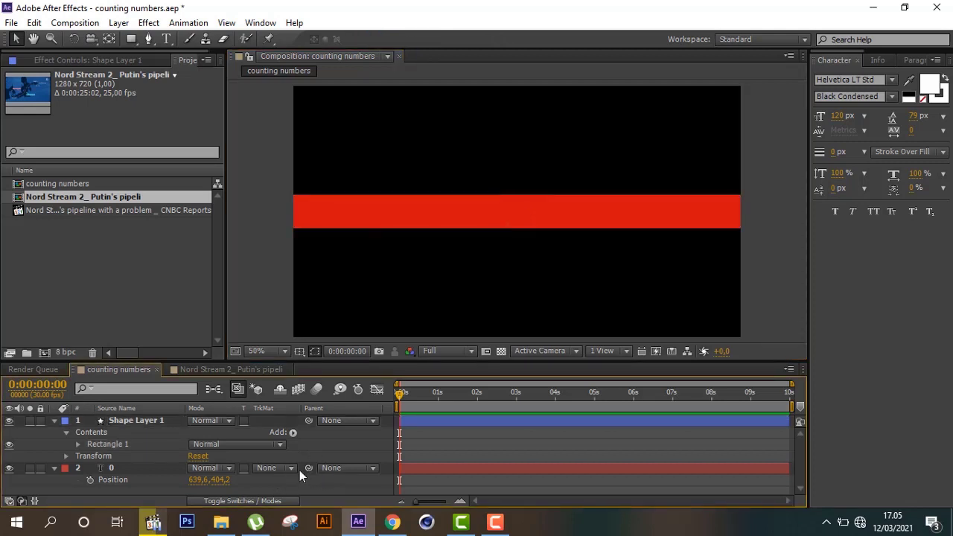
click(284, 468)
click(310, 409)
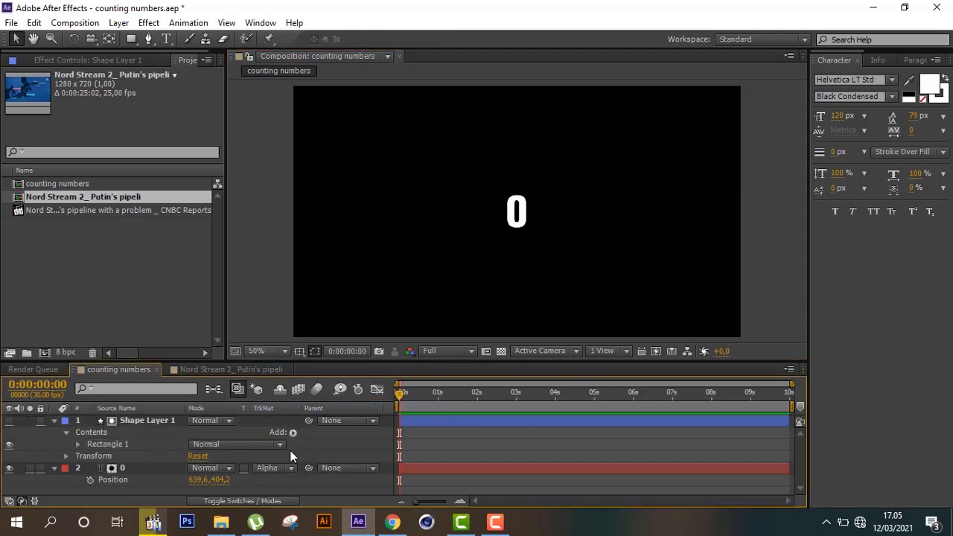
click(125, 471)
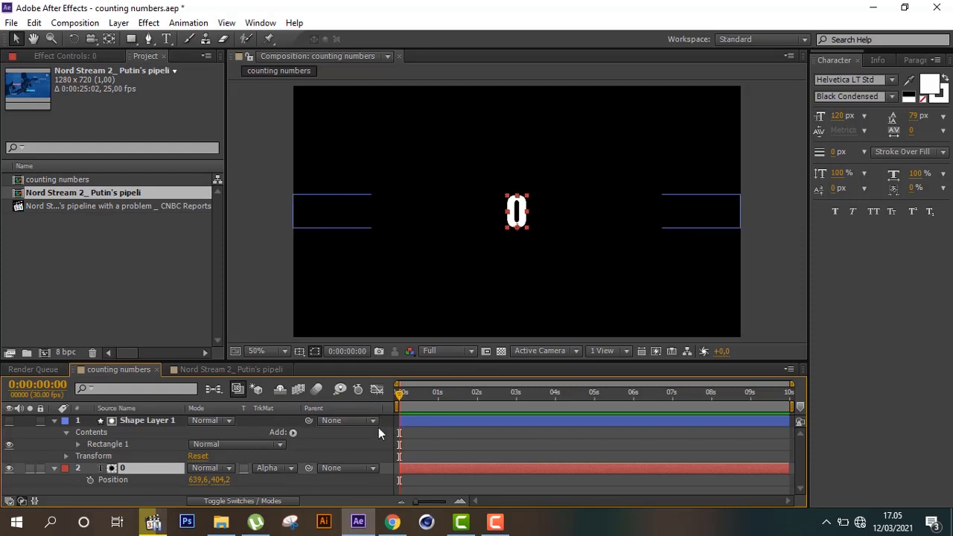
Keyframe the 0's Position at 0 s and 0:00:00:15, starting lower so it rises into the strip
click(90, 480)
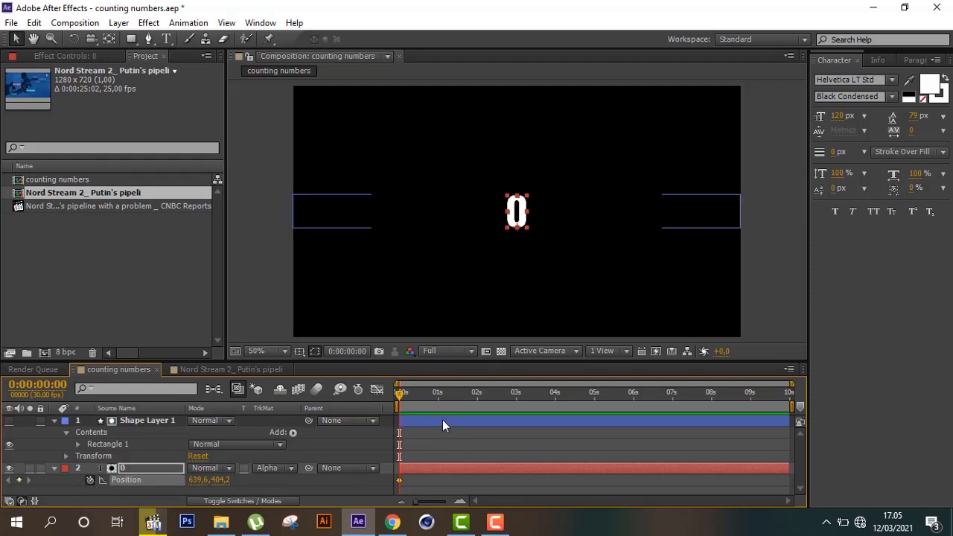
click(420, 397)
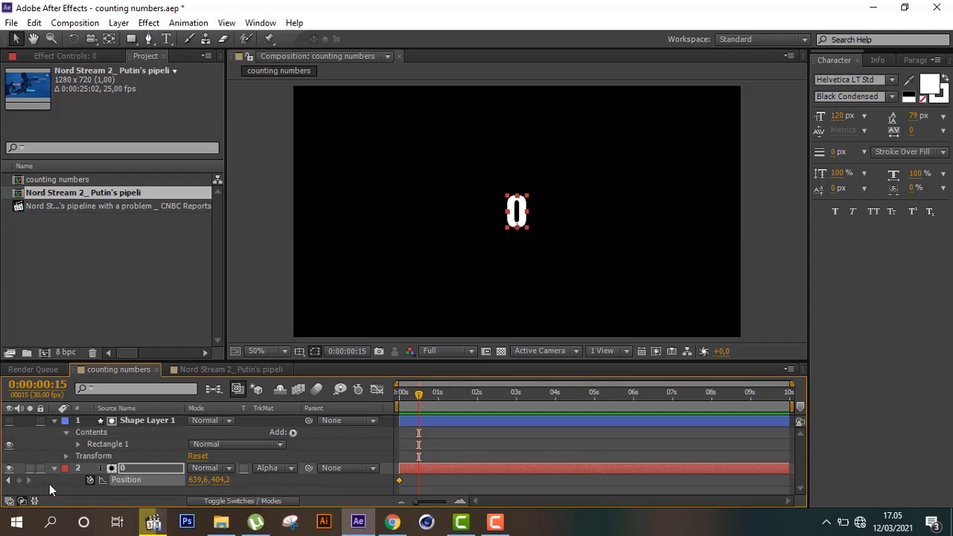
click(19, 481)
drag(418, 392, 346, 415)
drag(220, 480, 333, 454)
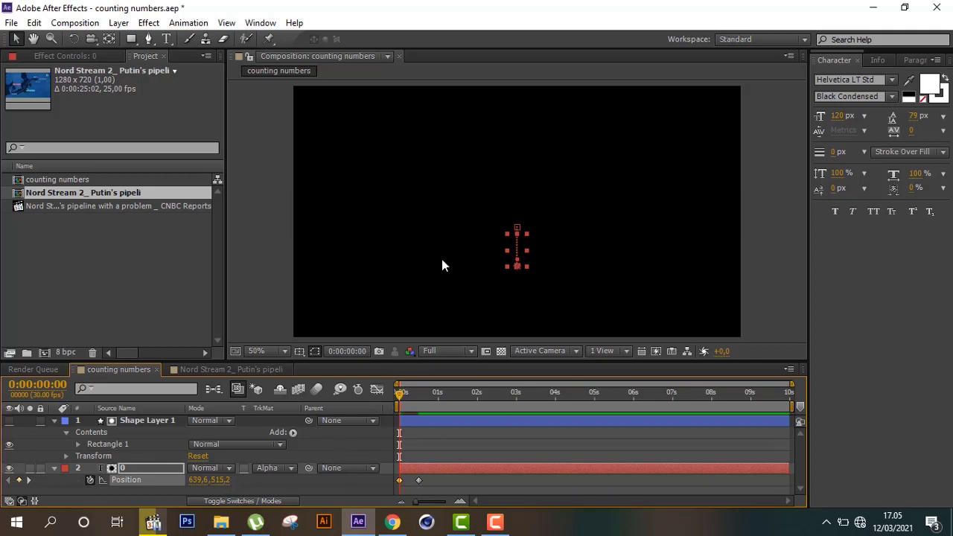
mouse_move(402, 396)
mouse_down()
mouse_move(424, 397)
mouse_move(400, 394)
mouse_up()
drag(220, 481, 200, 481)
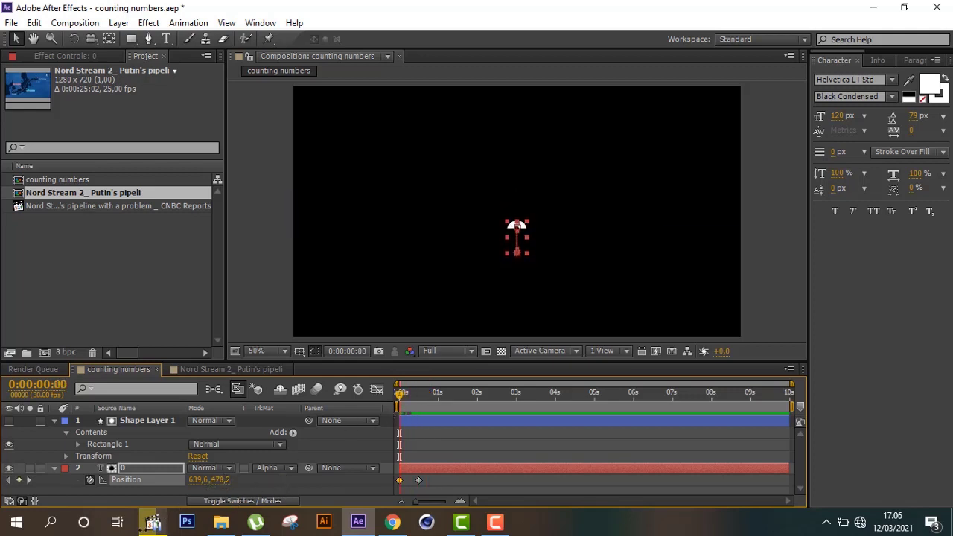
click(214, 368)
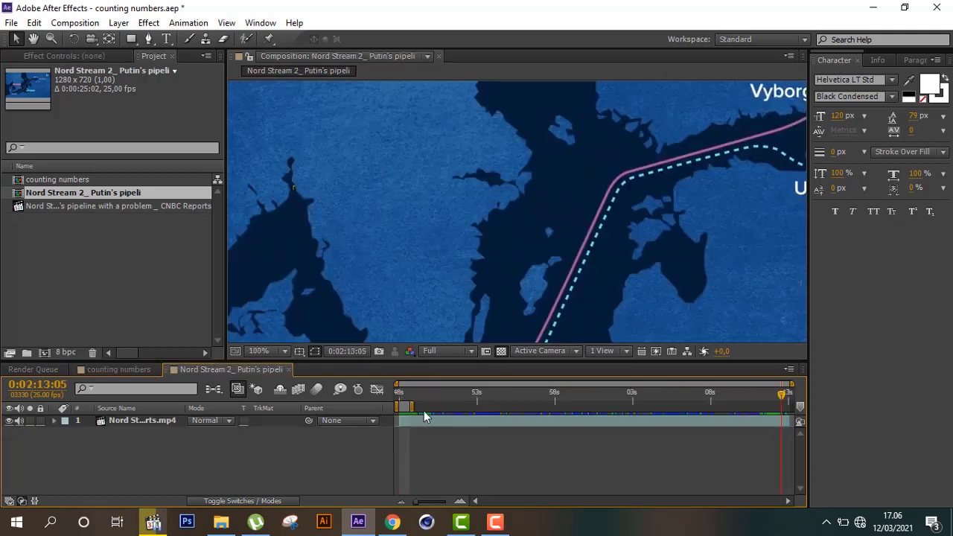
Scrub the Nord Stream 2 clip near 1:48 to study its year label rolling from 2008 to 2010
scroll(444, 321, down, 4)
scroll(445, 319, up, 2)
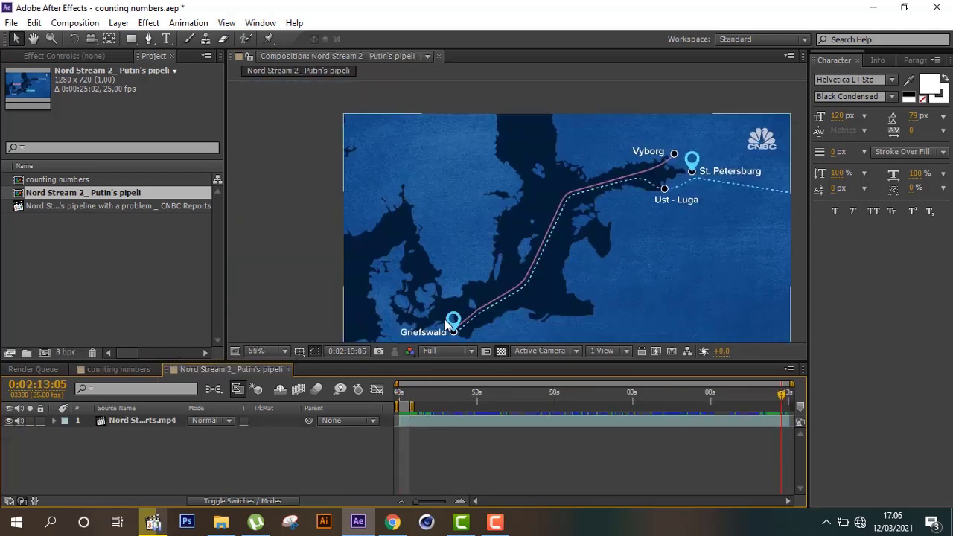
click(404, 392)
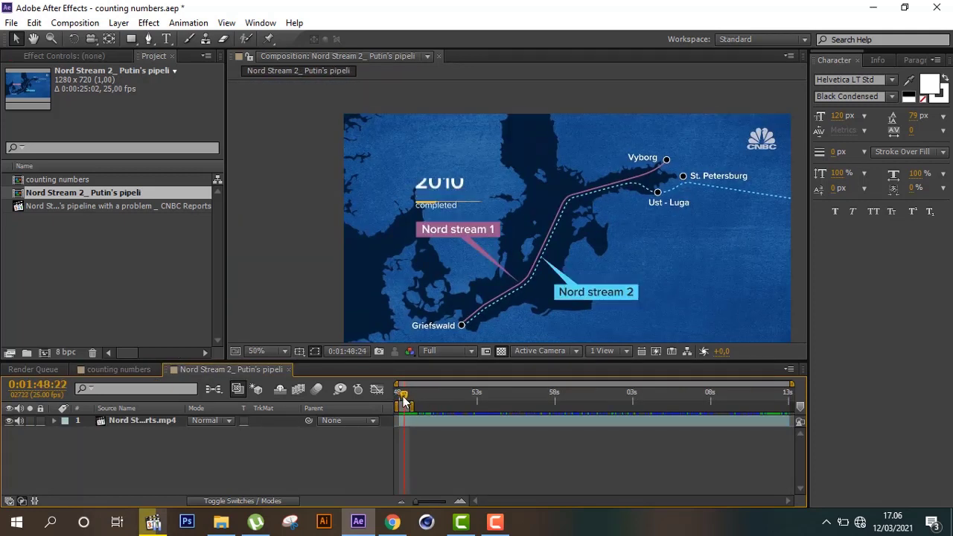
drag(403, 398, 393, 403)
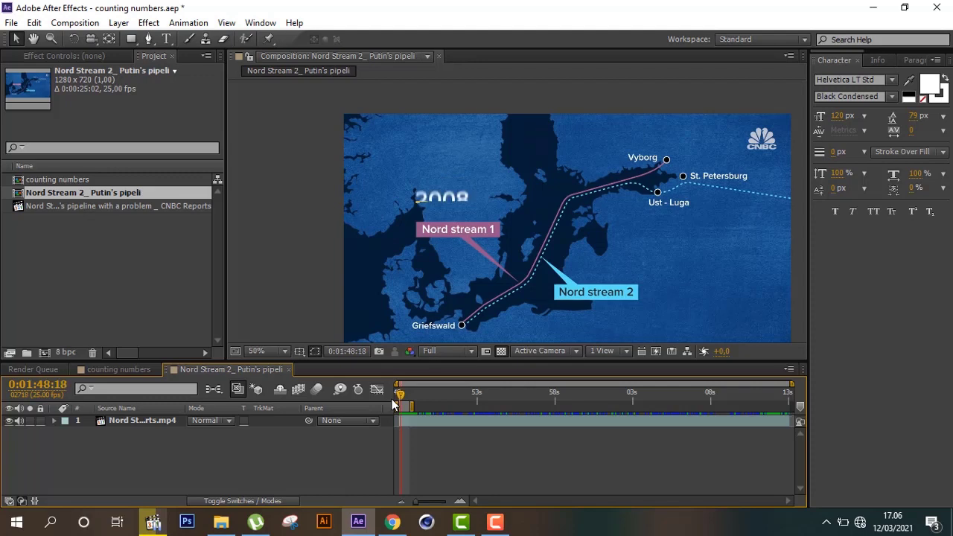
key(Page_Down)
key(Page_Down)
key(Page_Down)
key(Page_Down)
key(Page_Down)
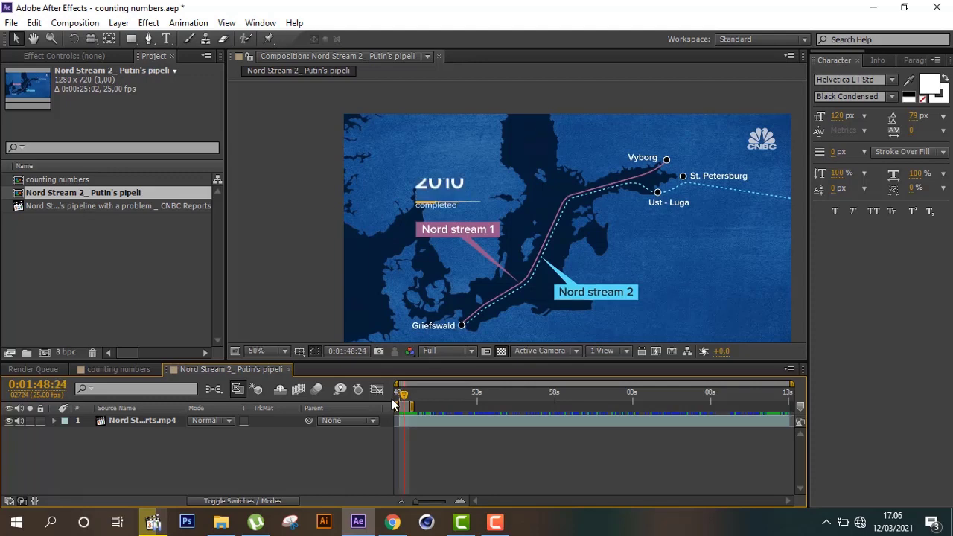
click(128, 370)
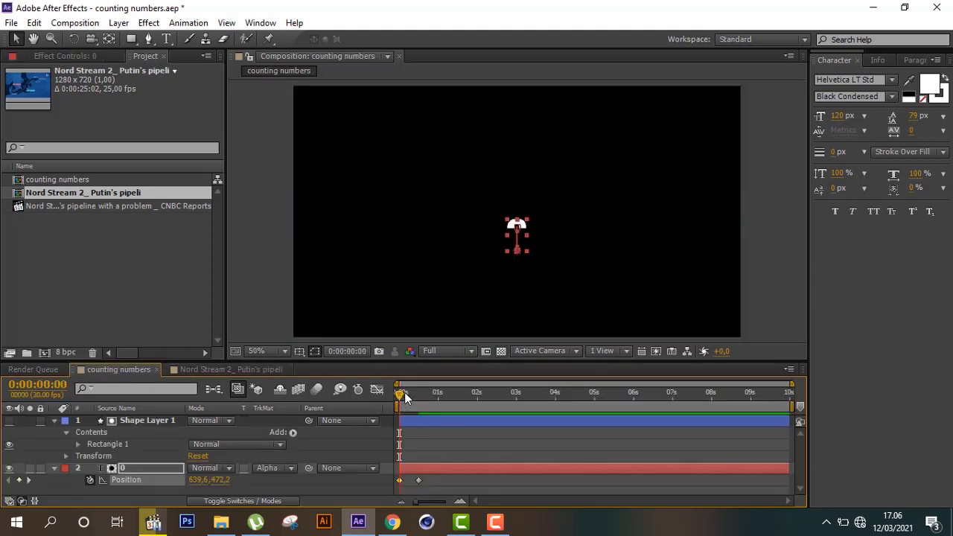
Step through the first frames to check how the 0 digit rises
key(Page_Down)
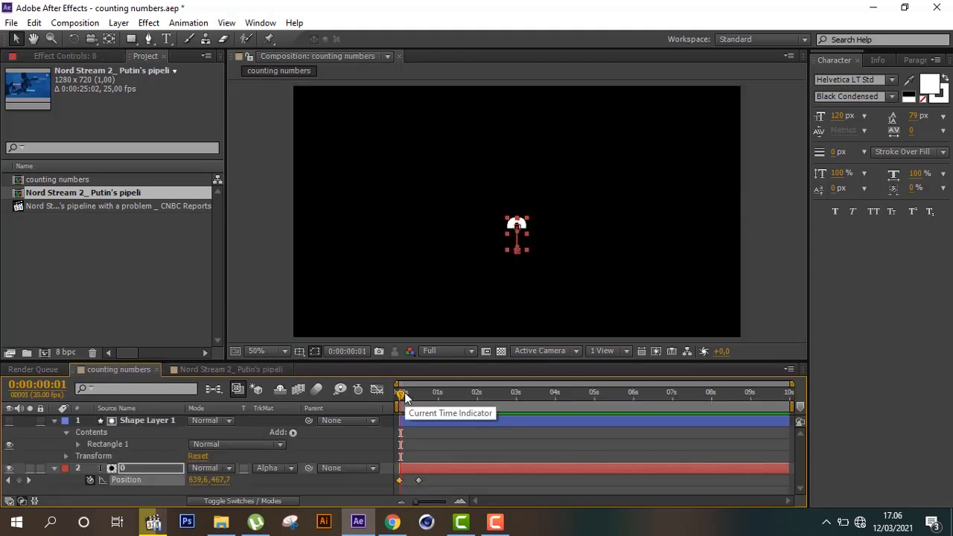
key(Page_Down)
drag(418, 480, 403, 487)
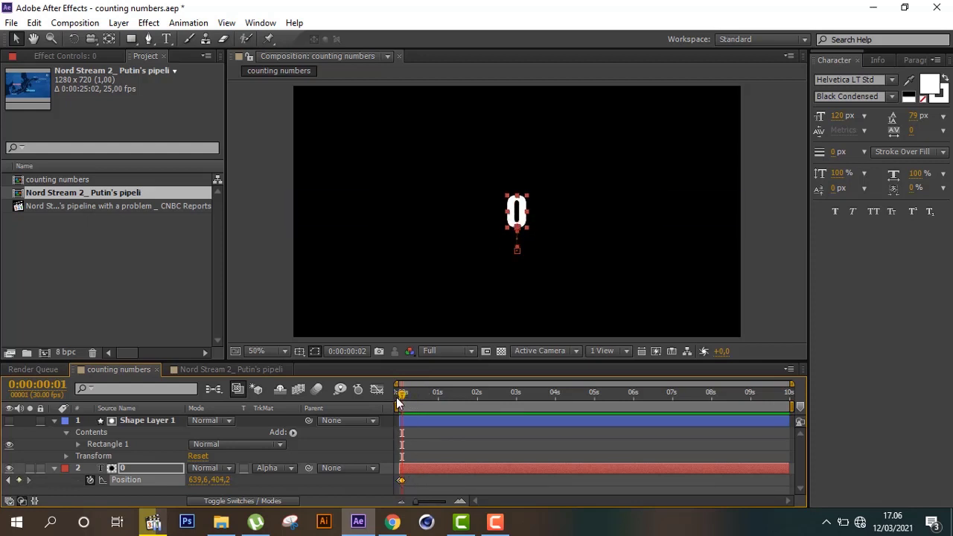
click(402, 394)
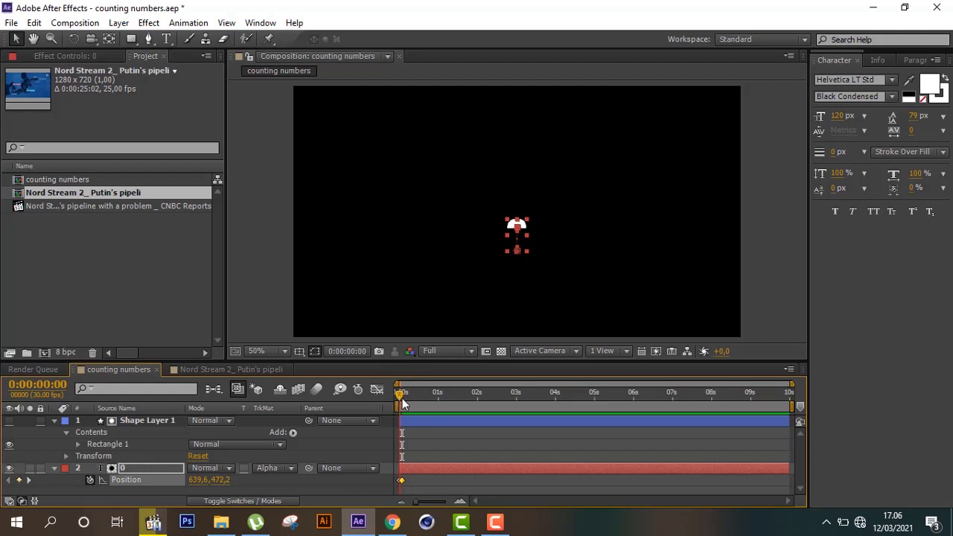
click(402, 400)
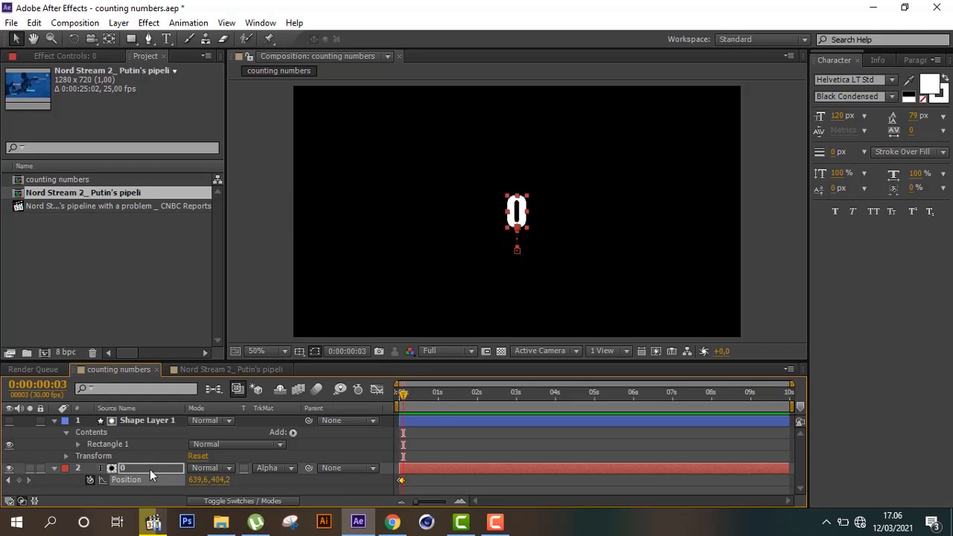
Commit the layer name 0 and enable its Motion Blur switch
key(Return)
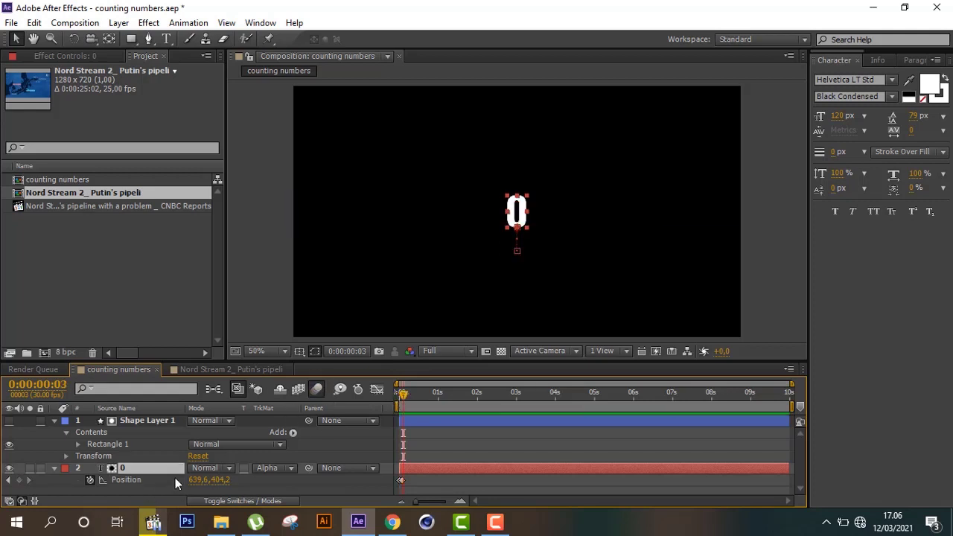
click(228, 500)
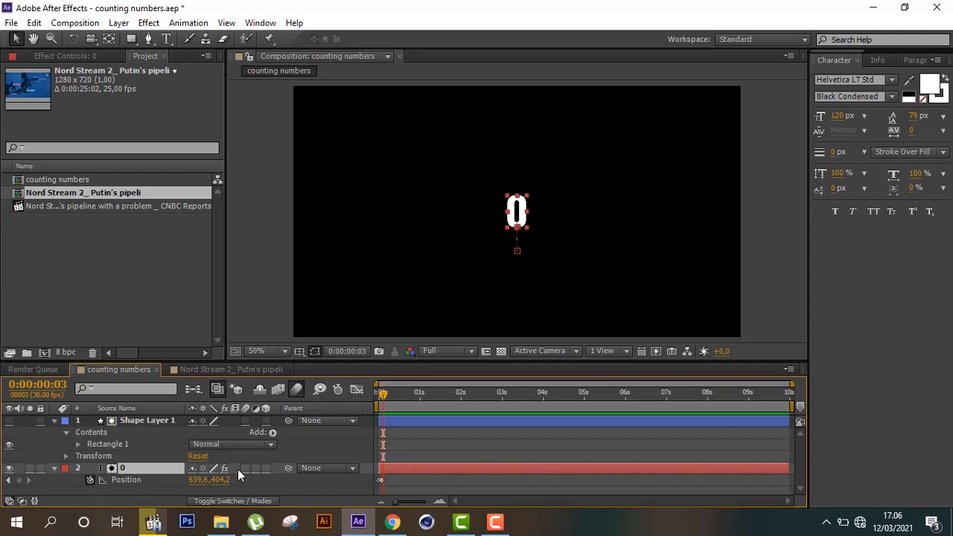
click(244, 469)
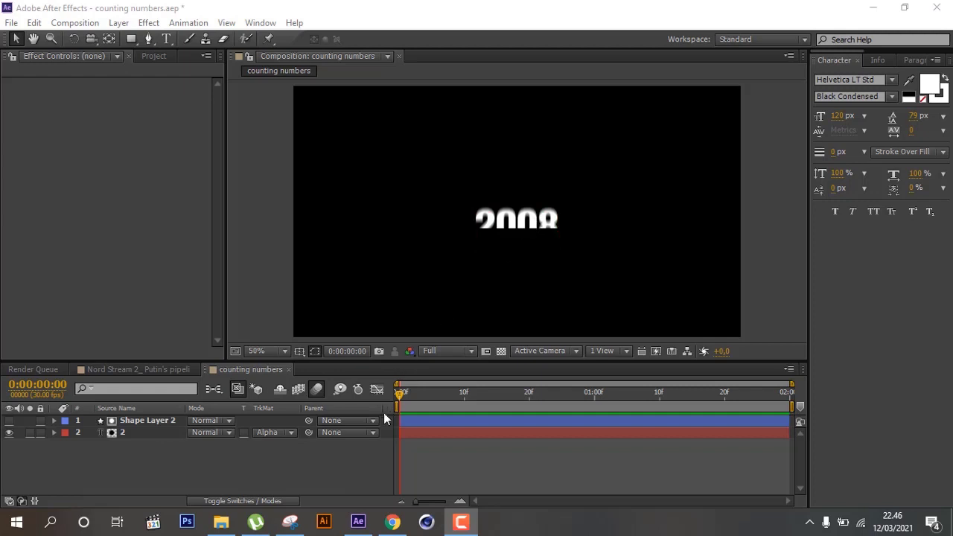
Reveal all stacked year and matte layers and select the Shape Layer 3 matte
click(149, 439)
click(149, 420)
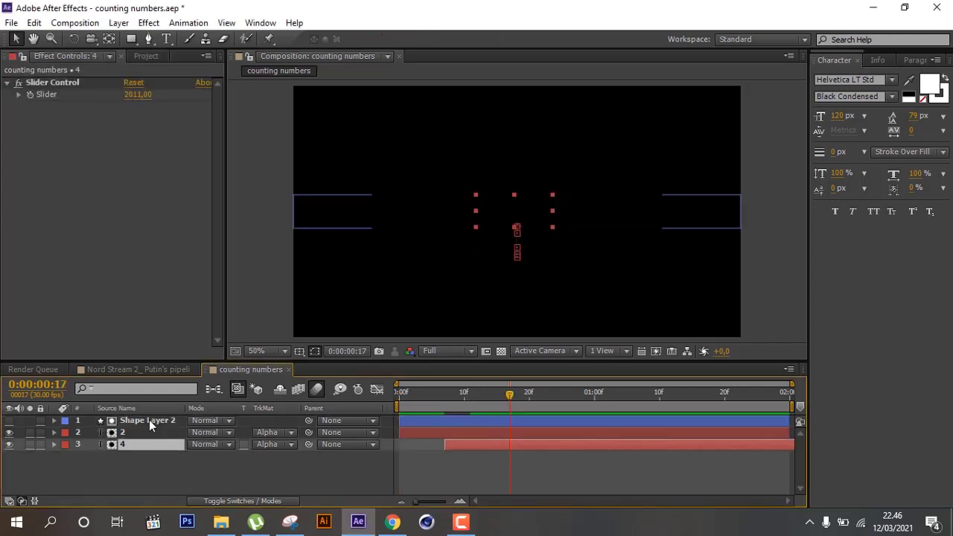
key(ctrl+v)
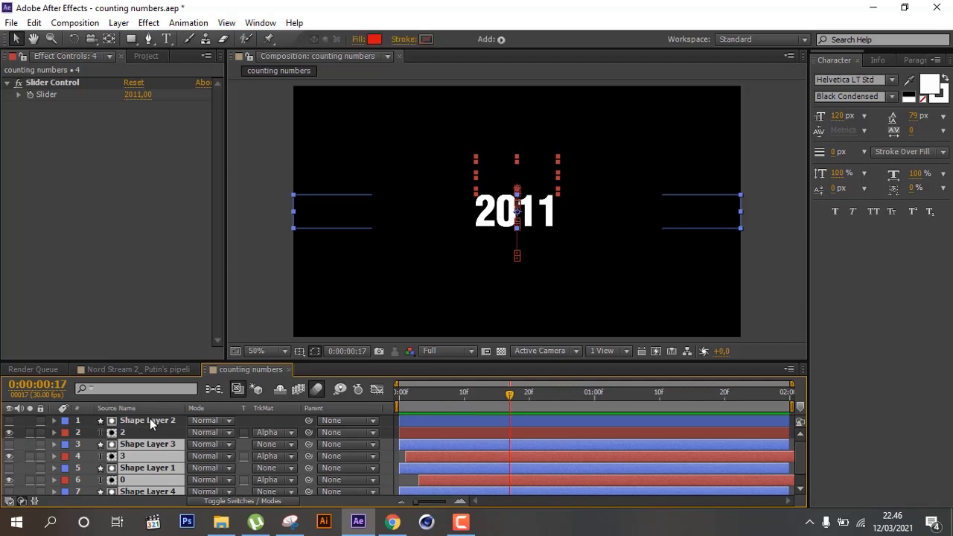
click(408, 401)
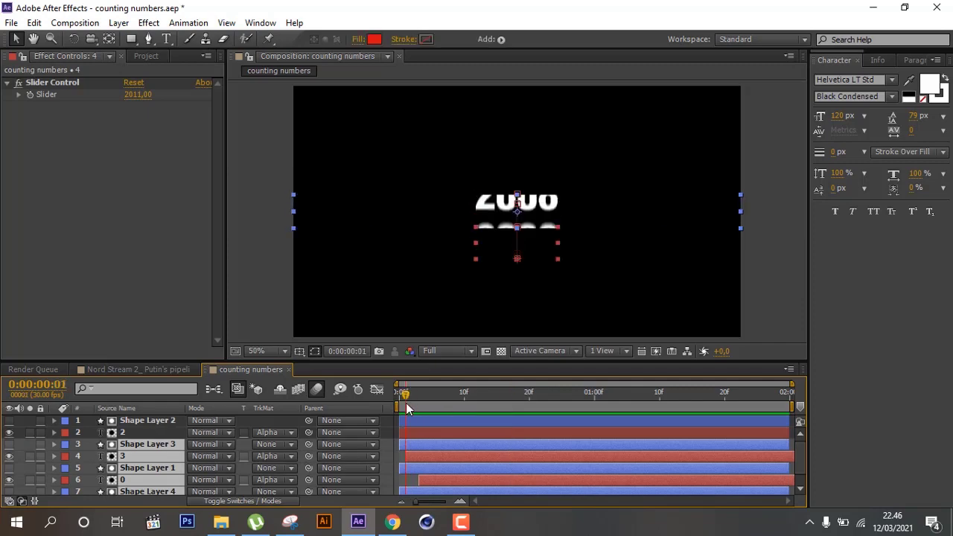
click(246, 442)
click(138, 448)
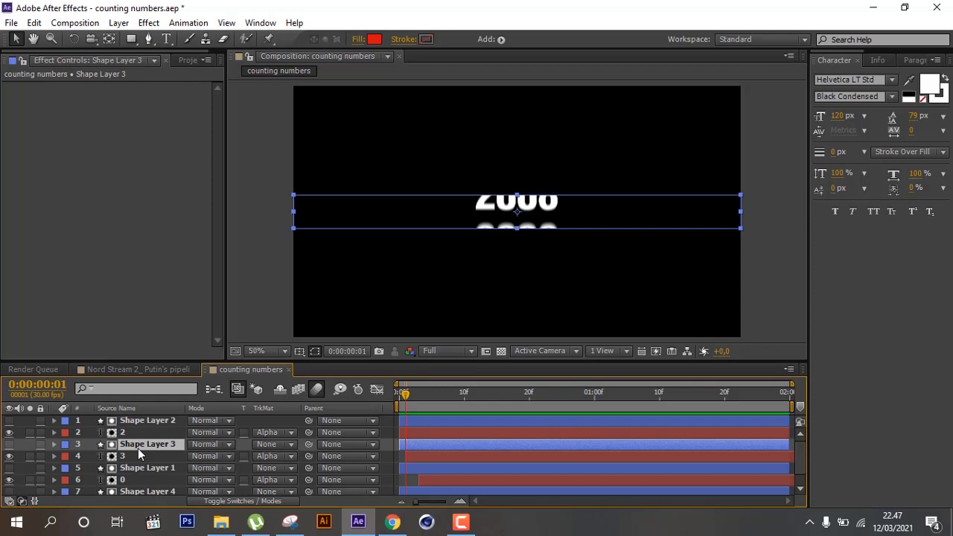
Show the Position keyframes of year layers 3, 0 and 4 and scrub through the roll
click(124, 456)
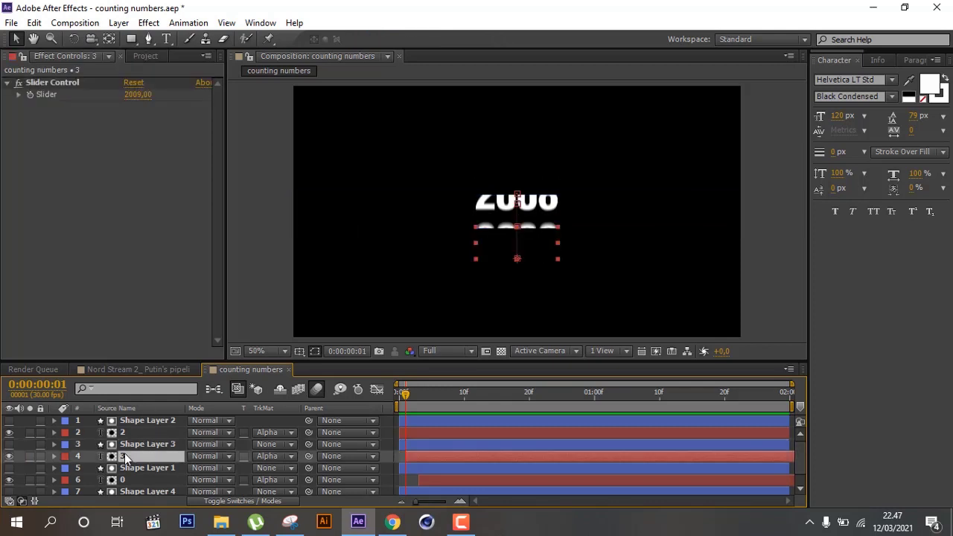
key(u)
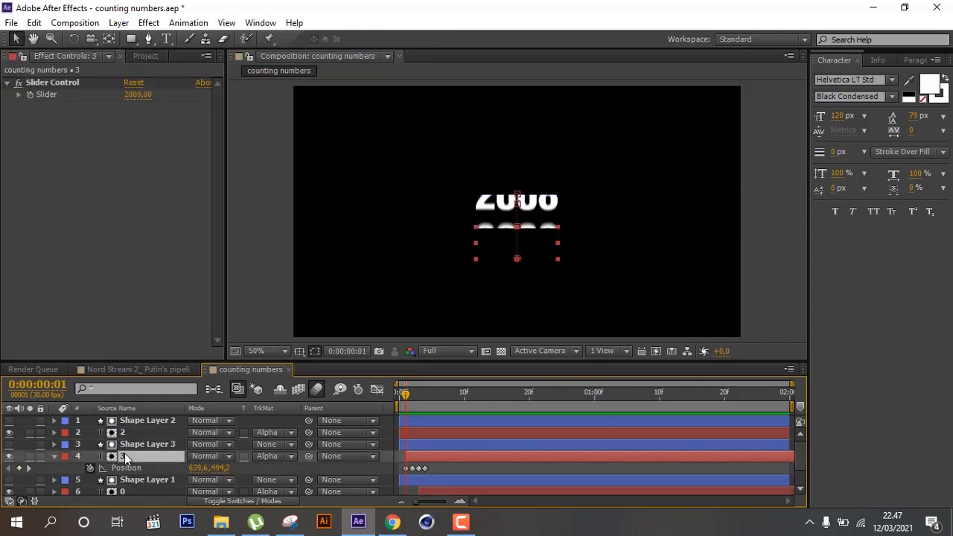
scroll(124, 454, down, 2)
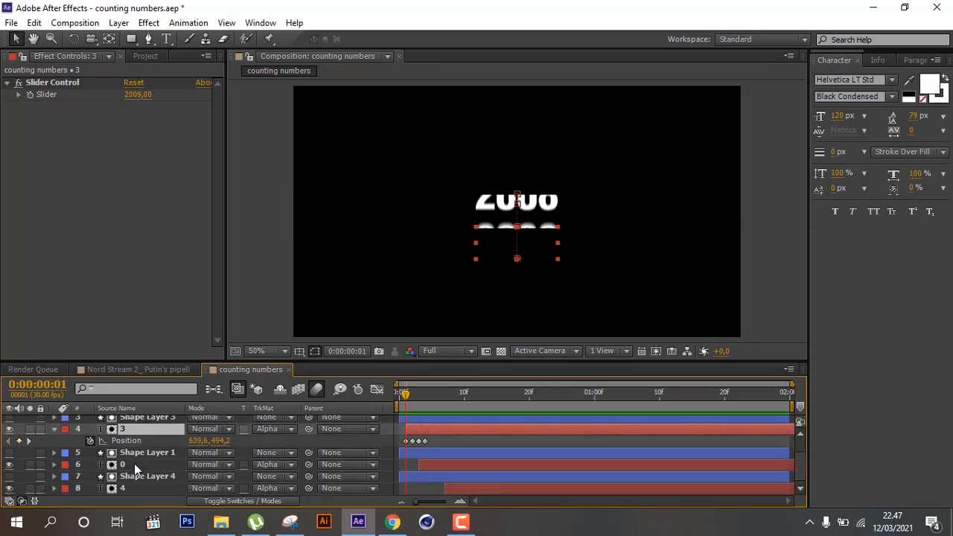
click(134, 464)
key(u)
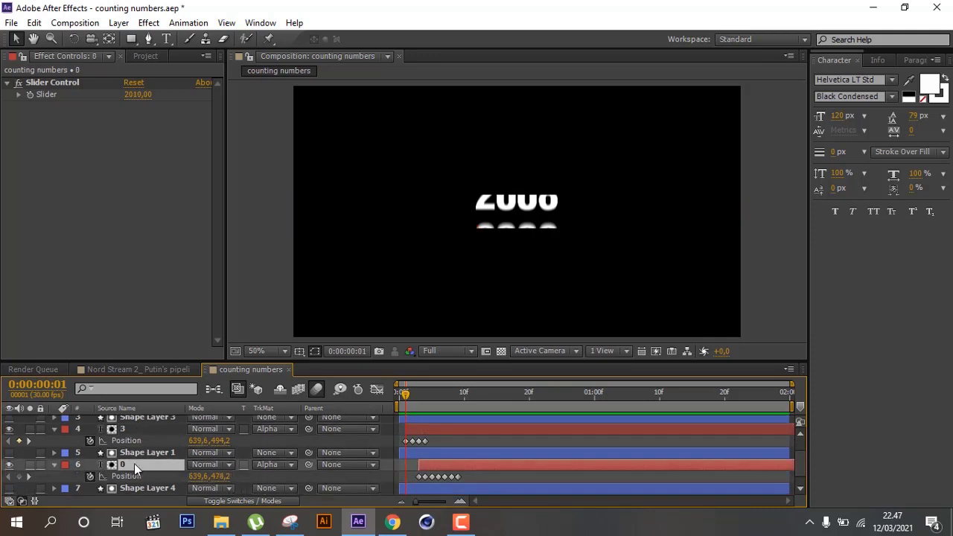
scroll(157, 465, down, 1)
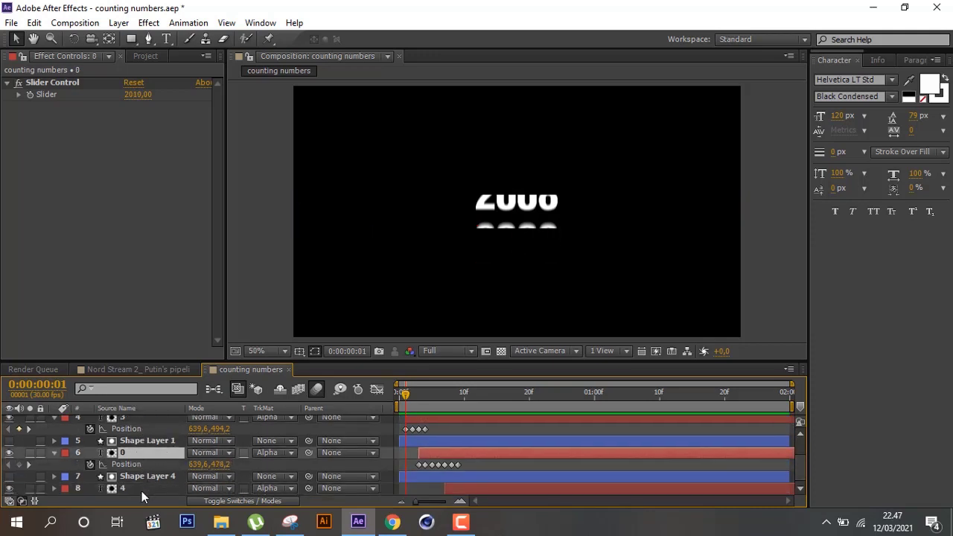
click(141, 490)
key(u)
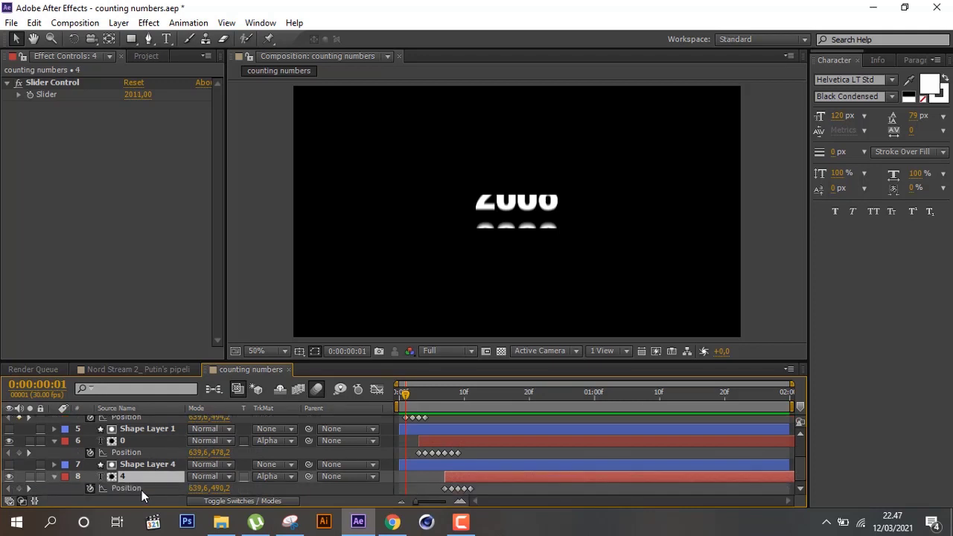
mouse_move(400, 397)
mouse_down()
mouse_move(465, 391)
mouse_move(400, 392)
mouse_up()
scroll(145, 448, up, 2)
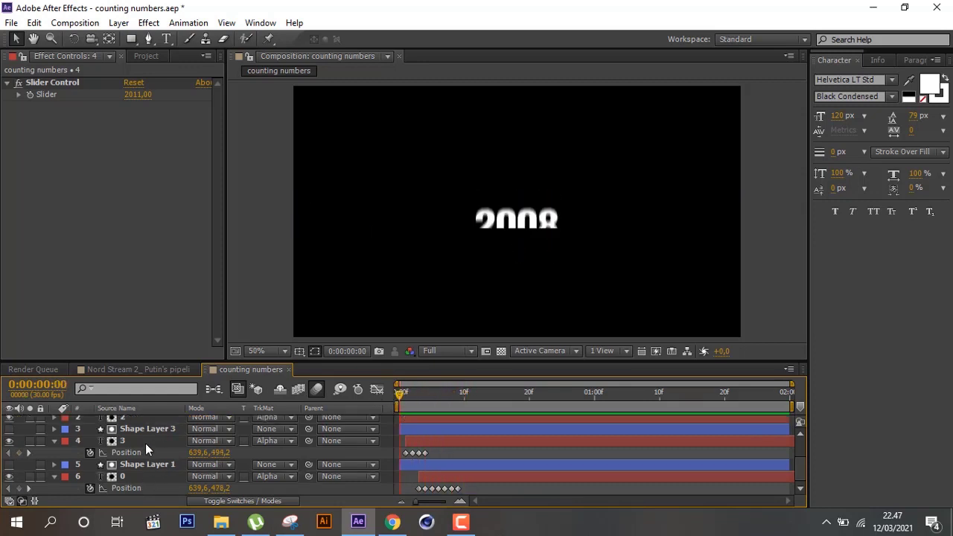
scroll(145, 443, up, 1)
click(131, 429)
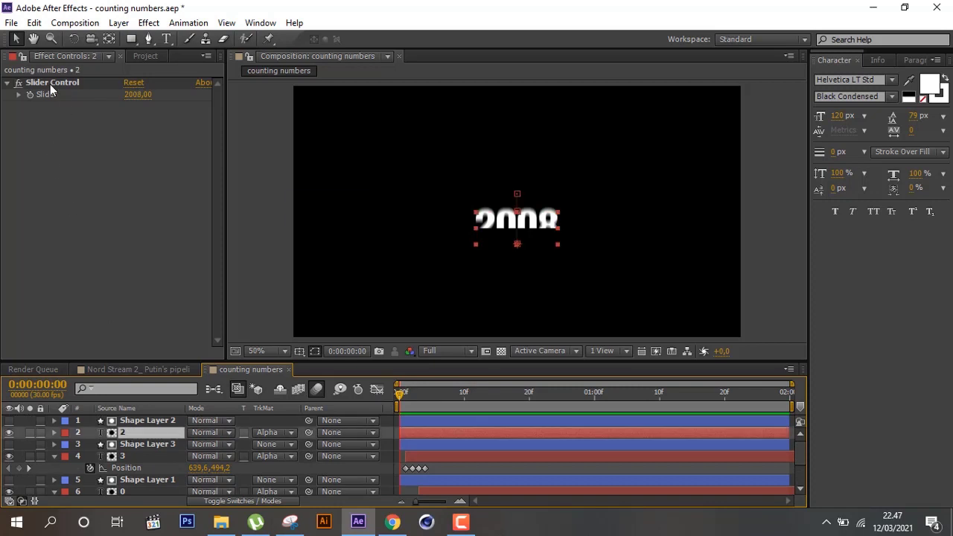
click(138, 95)
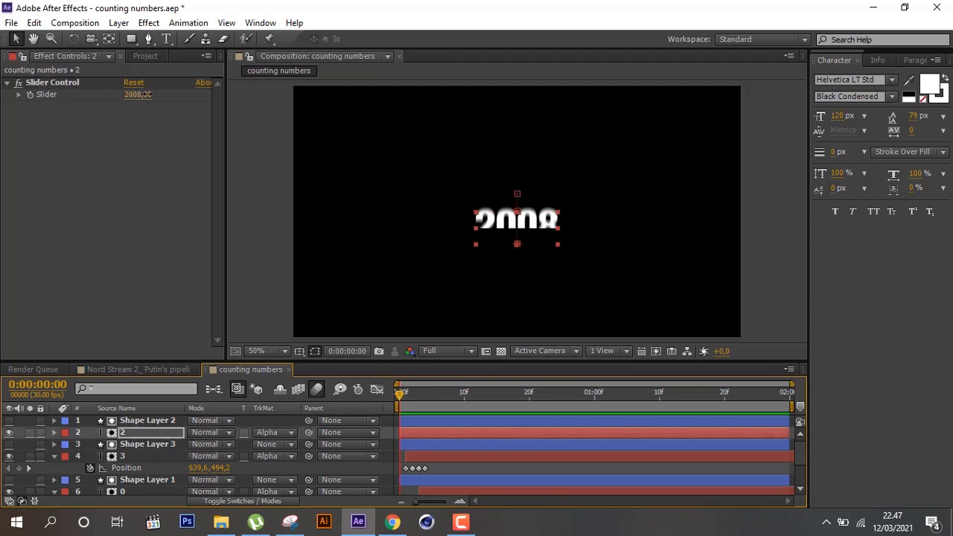
text(2021)
key(Return)
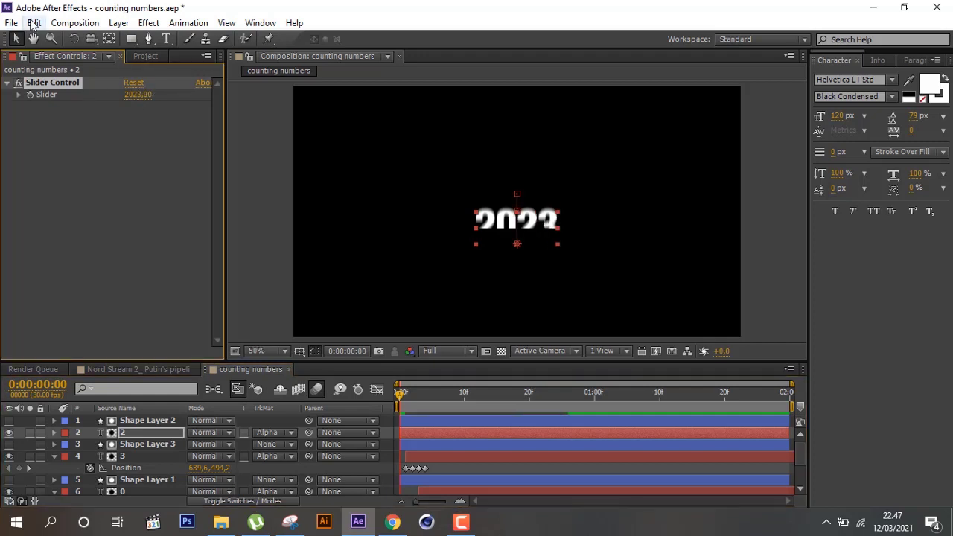
click(34, 22)
click(41, 38)
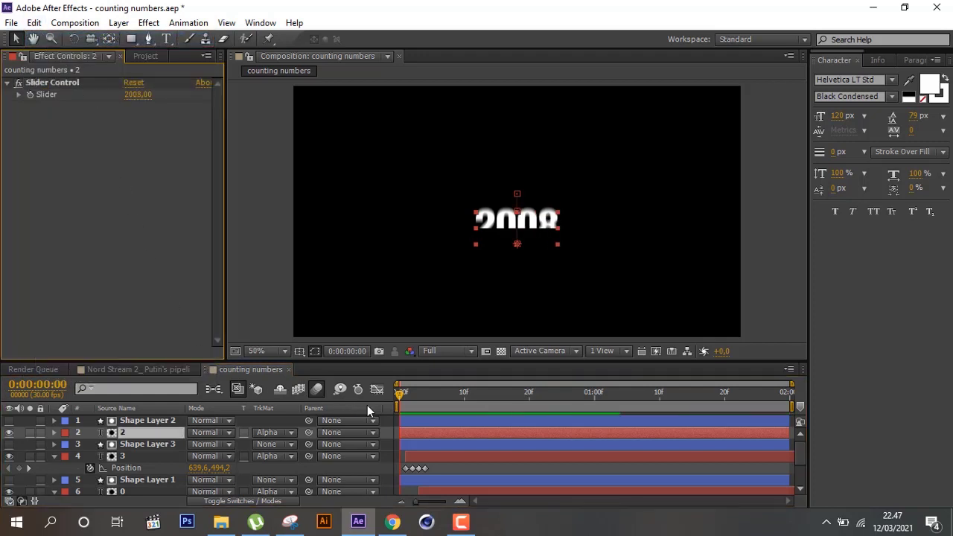
drag(400, 397, 451, 389)
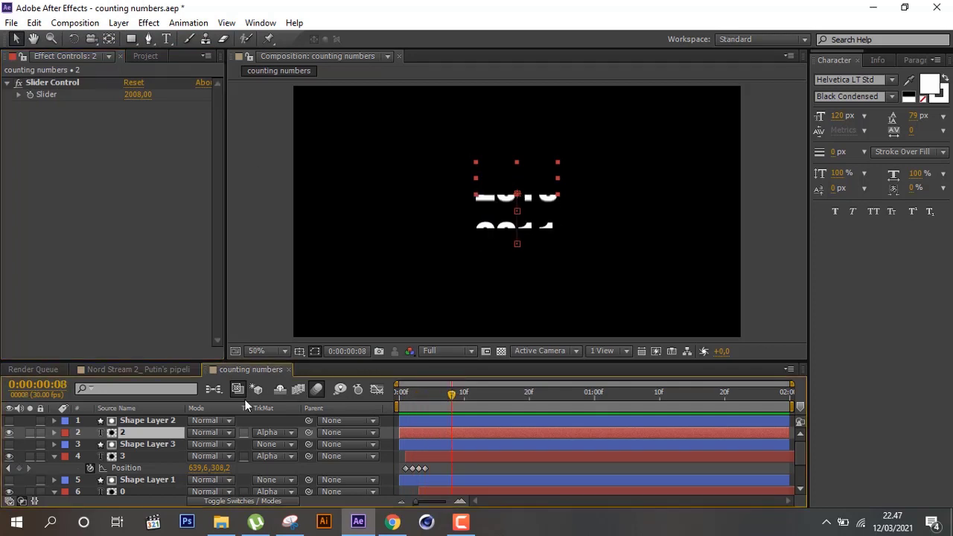
Play a RAM preview of the year counter from the Composition menu, ending on 2011
click(256, 316)
click(74, 23)
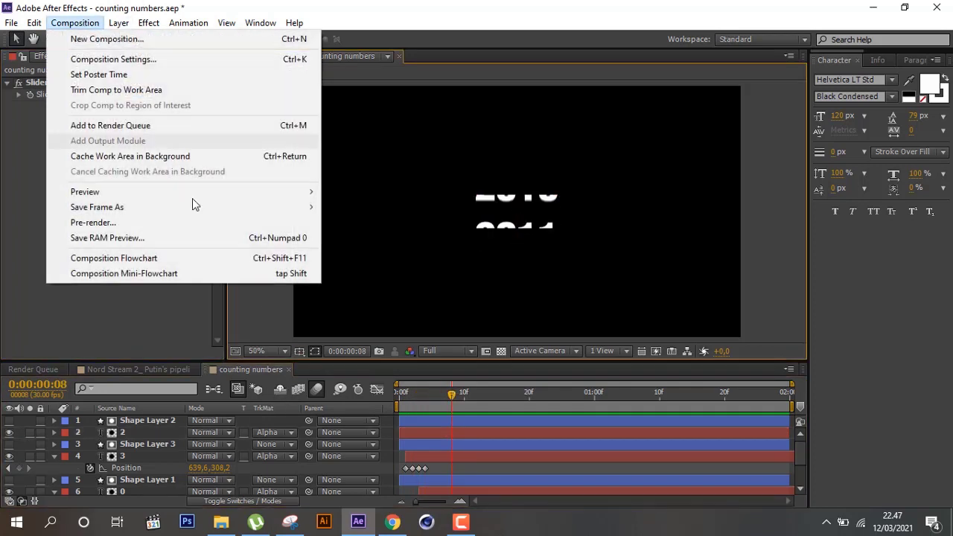
mouse_move(199, 195)
click(370, 194)
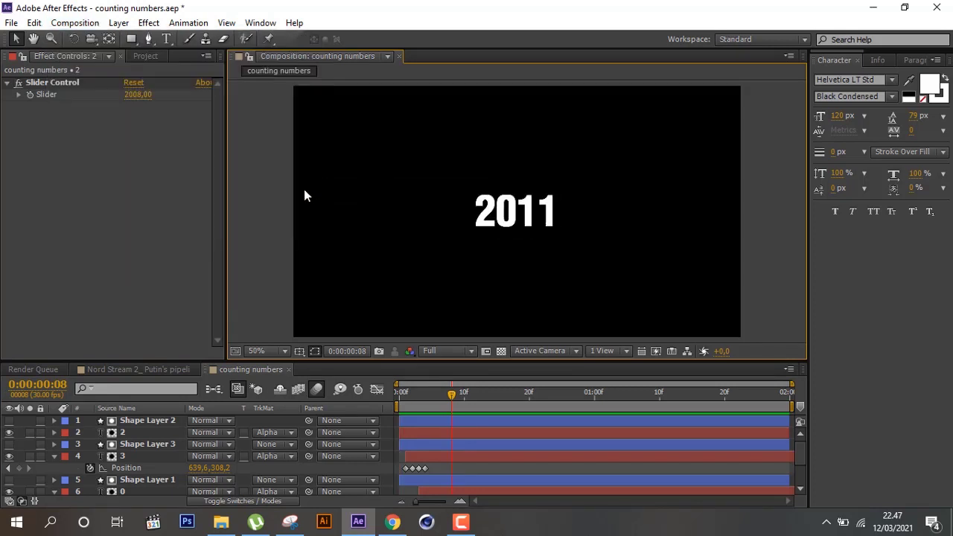